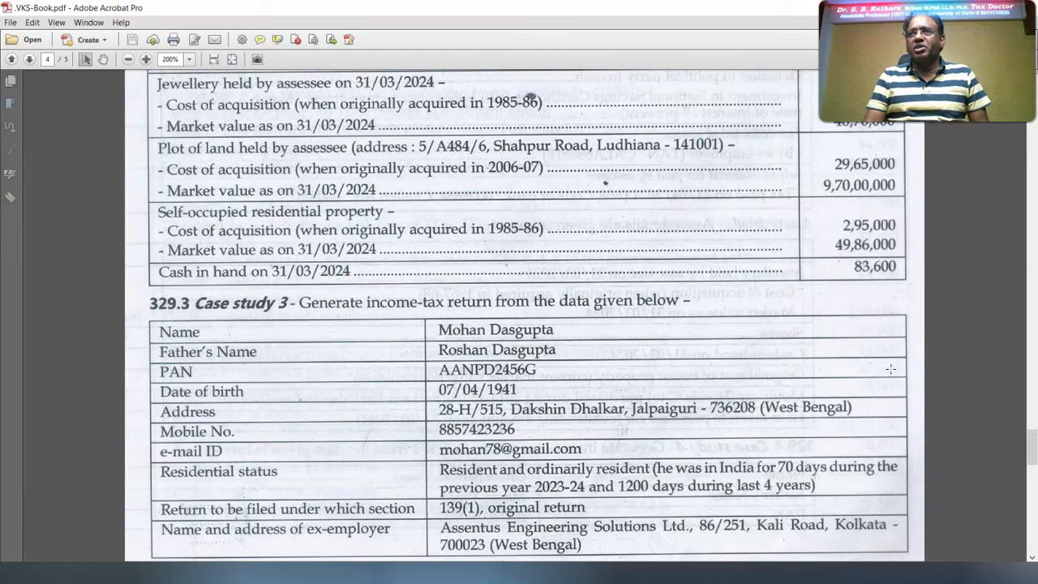
- Read the Case Study 3 personal, income and asset details in the PDF, plus the tax computation on sheet 3 of the 14 Cases_Tax Cals workbook
{"action": "scroll", "coordinate": [890, 369], "scroll_direction": "down", "scroll_amount": 5}
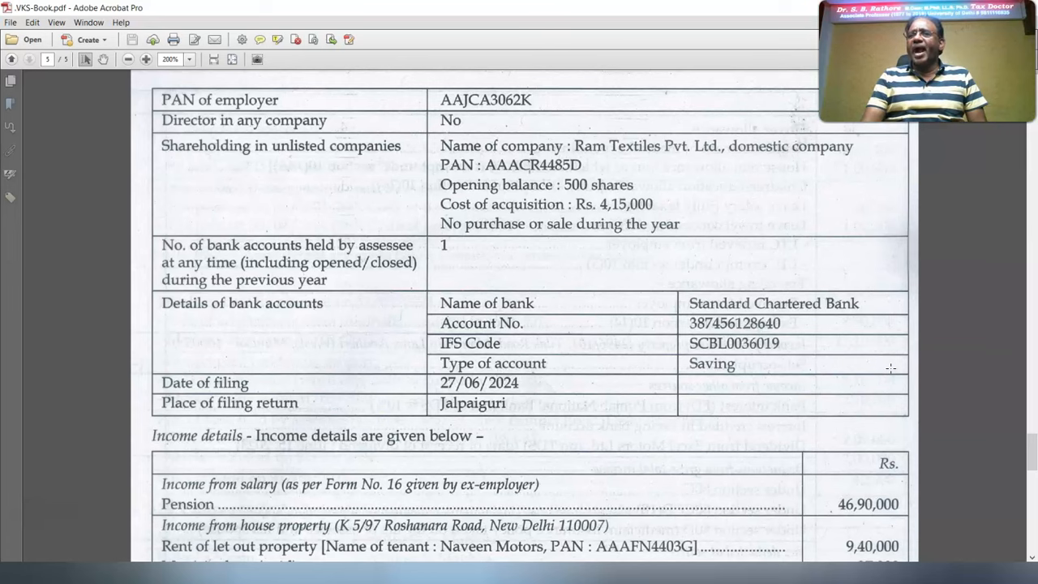
{"action": "scroll", "coordinate": [891, 368], "scroll_direction": "down", "scroll_amount": 8}
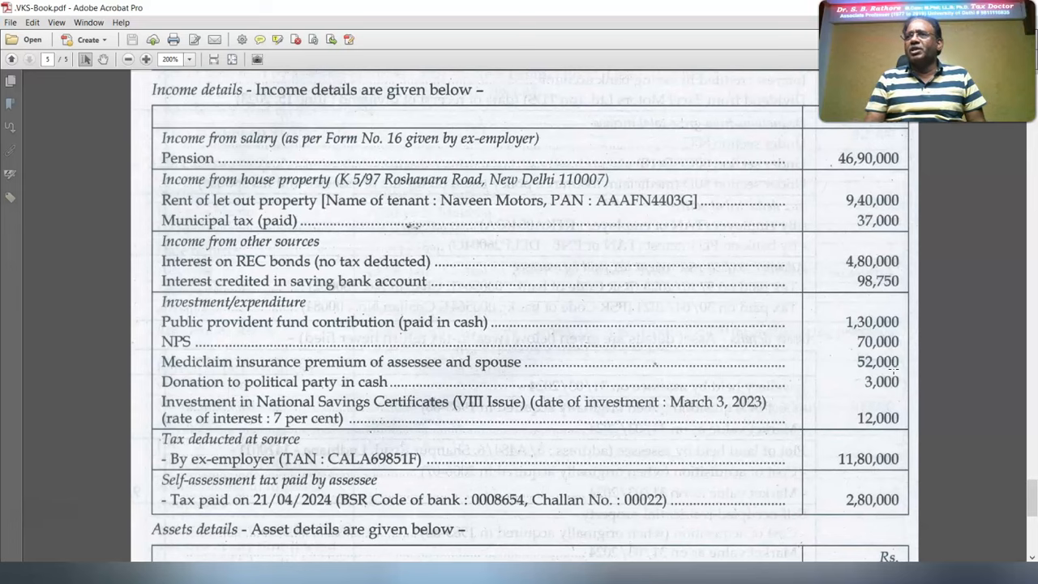
{"action": "scroll", "coordinate": [892, 369], "scroll_direction": "down", "scroll_amount": 5}
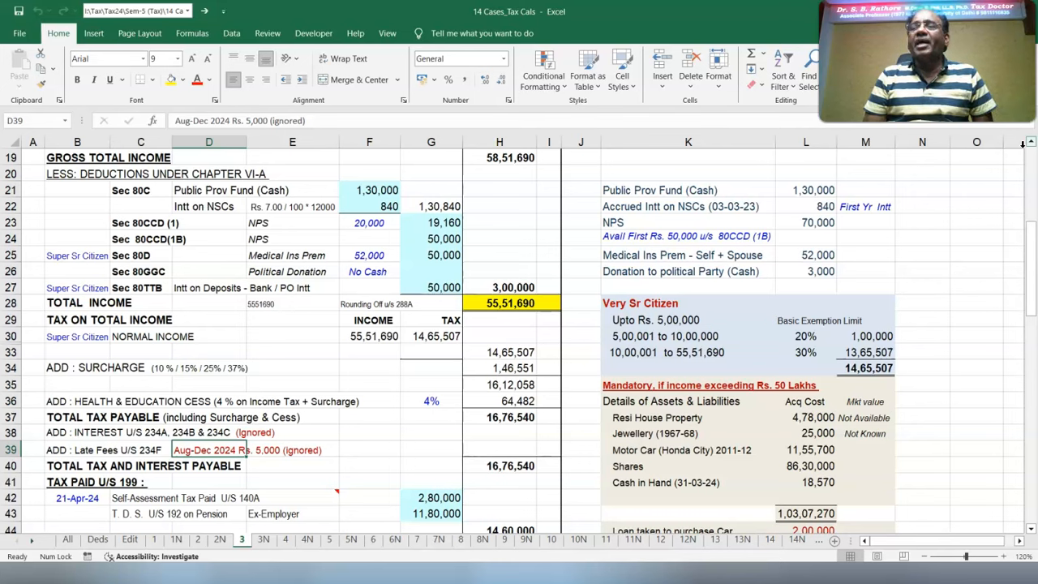
{"action": "scroll", "coordinate": [838, 292], "scroll_direction": "up", "scroll_amount": 1}
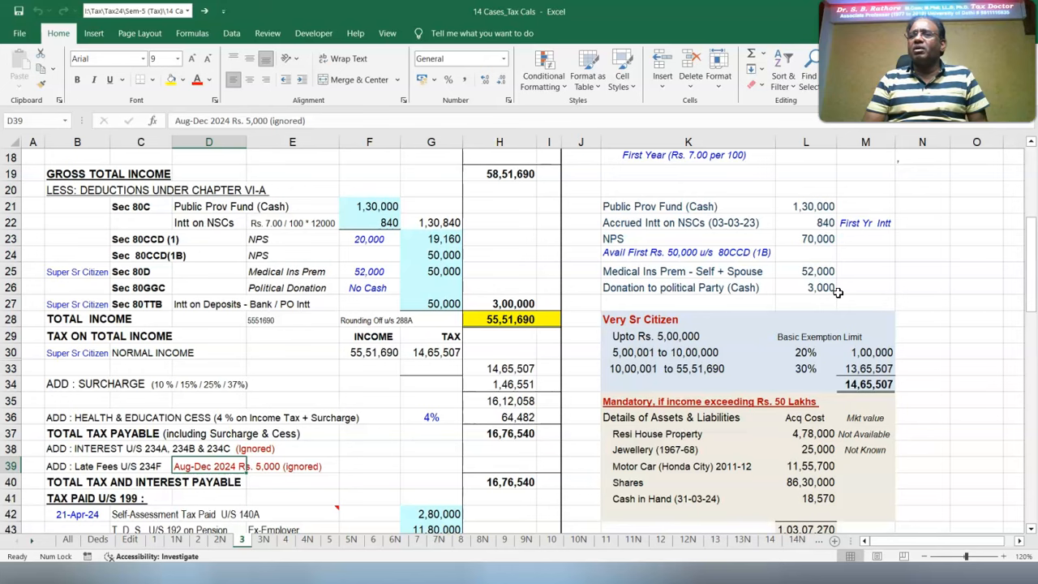
{"action": "left_click", "coordinate": [1030, 528]}
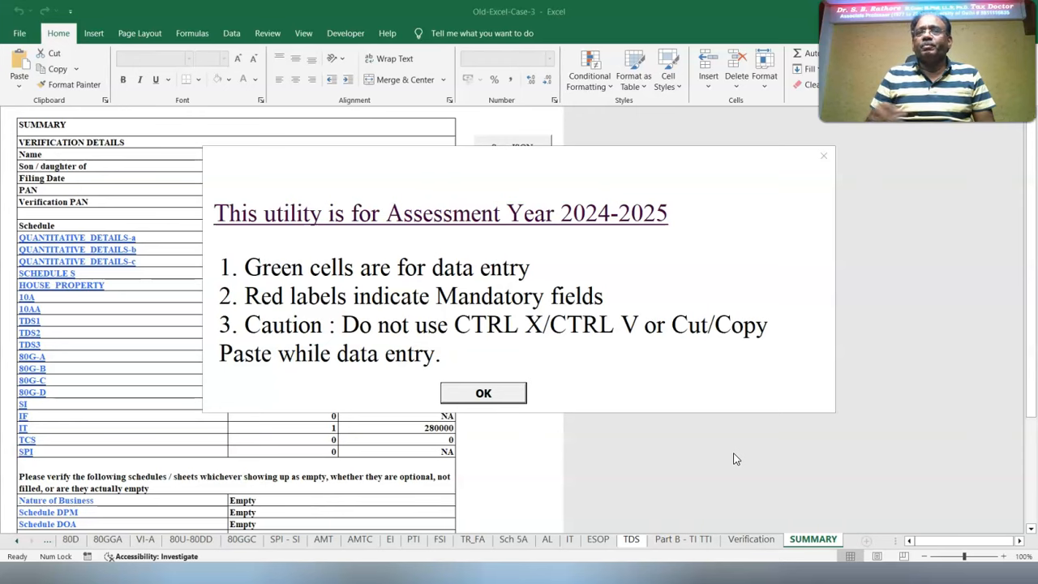
- Dismiss the Old-Excel-Case-3 utility notice and open the Part A - General sheet to check the taxpayer's name and PAN fields
{"action": "left_click", "coordinate": [491, 394]}
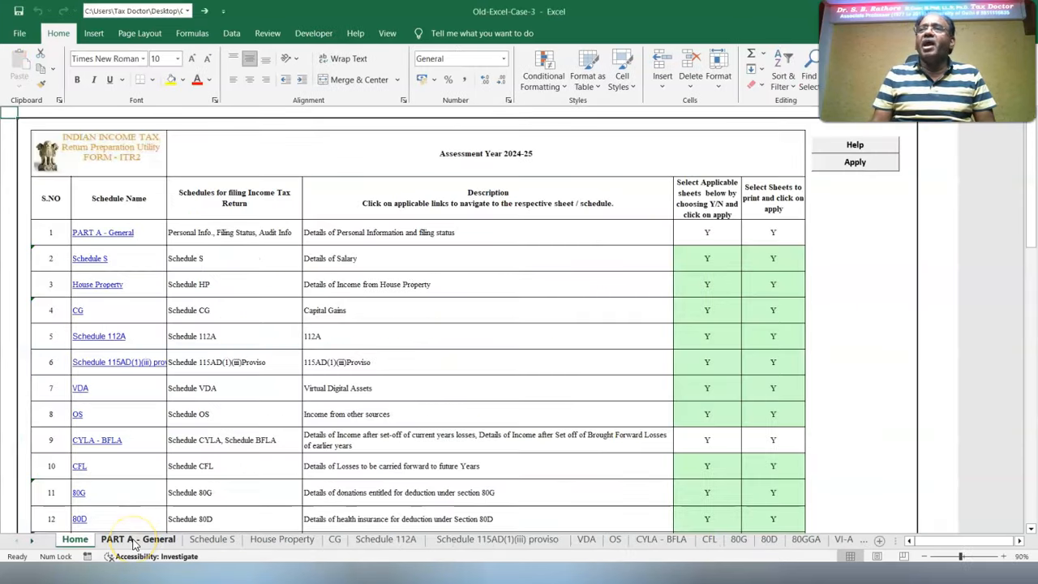
{"action": "left_click", "coordinate": [134, 541]}
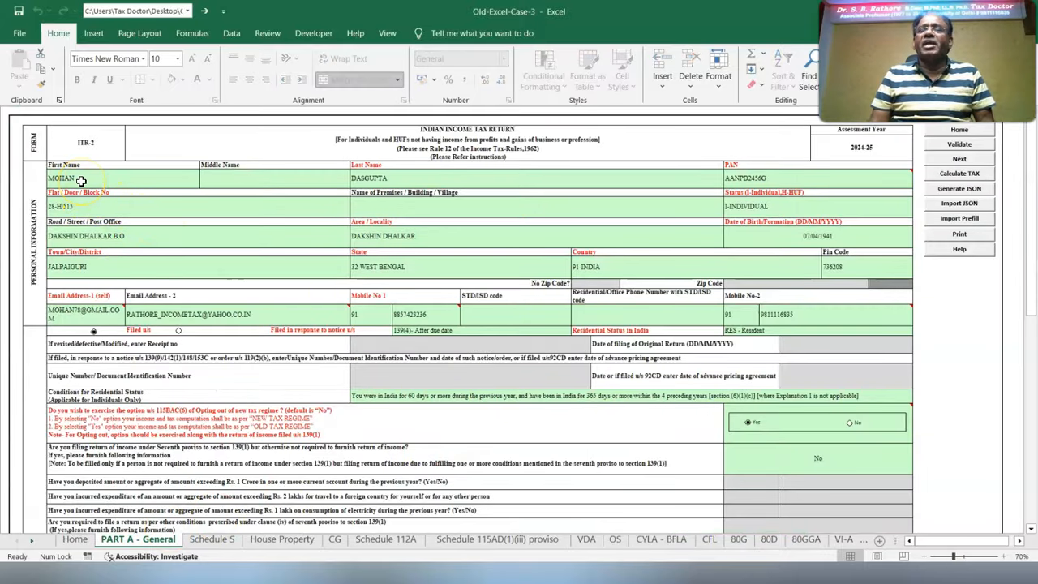
{"action": "left_click", "coordinate": [425, 180]}
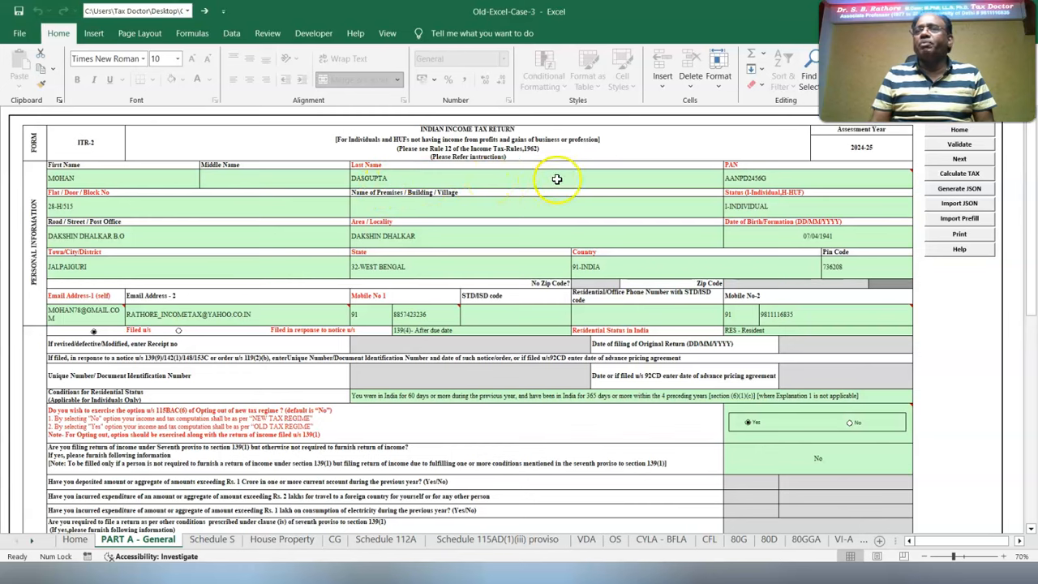
{"action": "mouse_move", "coordinate": [787, 174]}
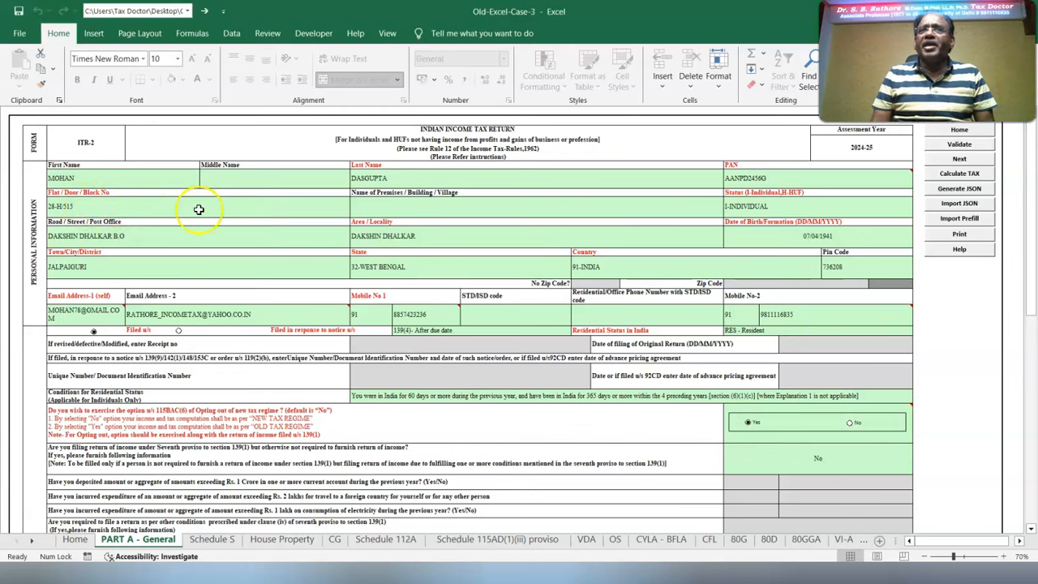
- Choose I-INDIVIDUAL as the taxpayer's status and check the address, state and contact fields
{"action": "left_click", "coordinate": [783, 213]}
{"action": "left_click", "coordinate": [916, 215]}
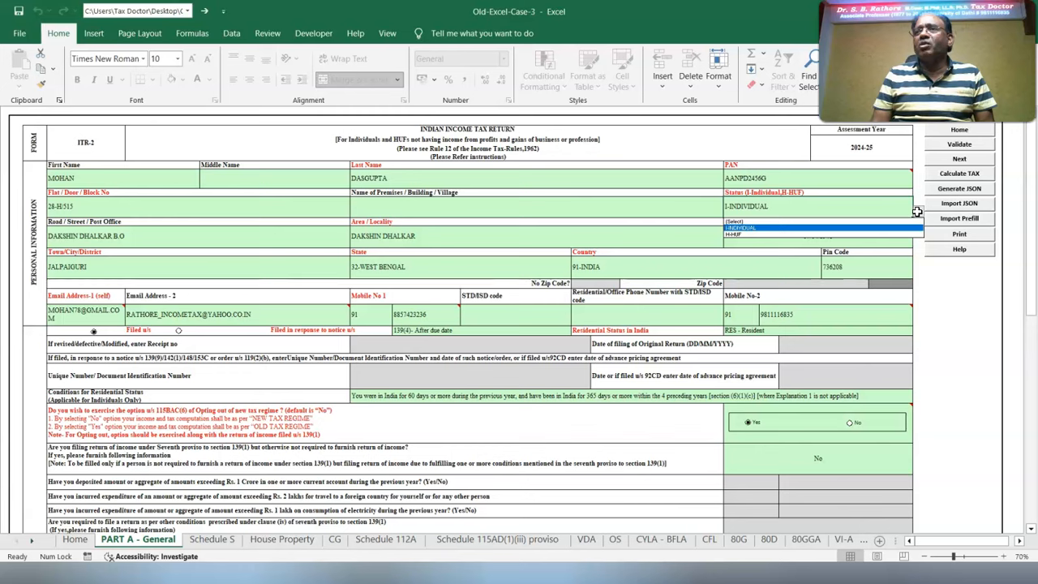
{"action": "left_click", "coordinate": [779, 228]}
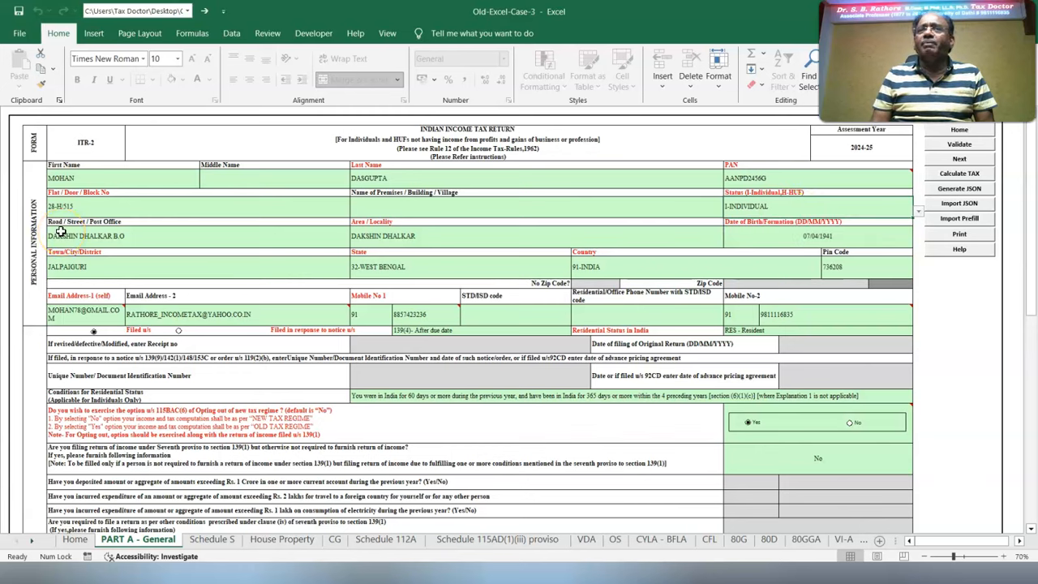
{"action": "left_click", "coordinate": [408, 268]}
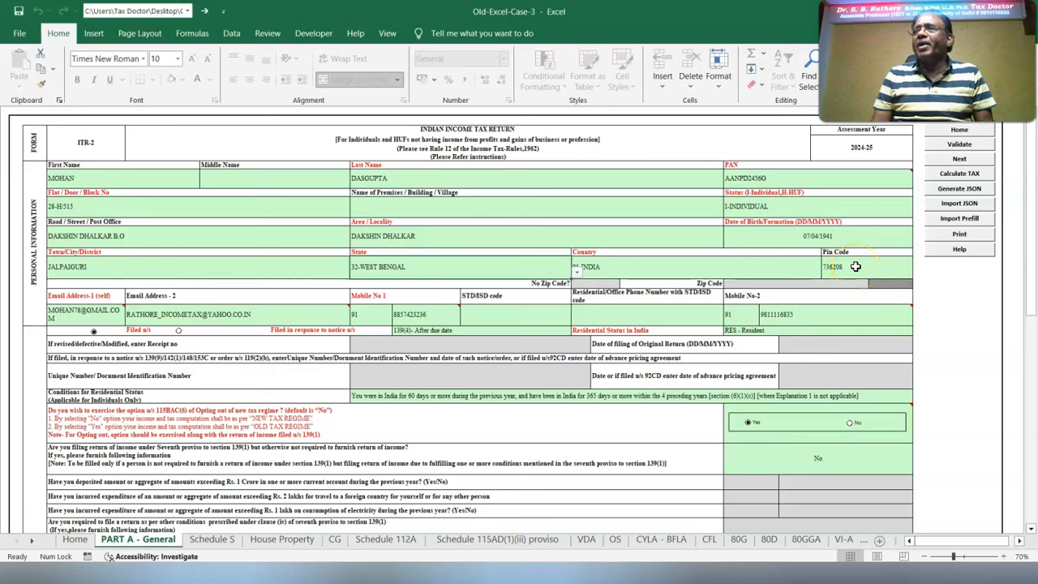
{"action": "mouse_move", "coordinate": [77, 308]}
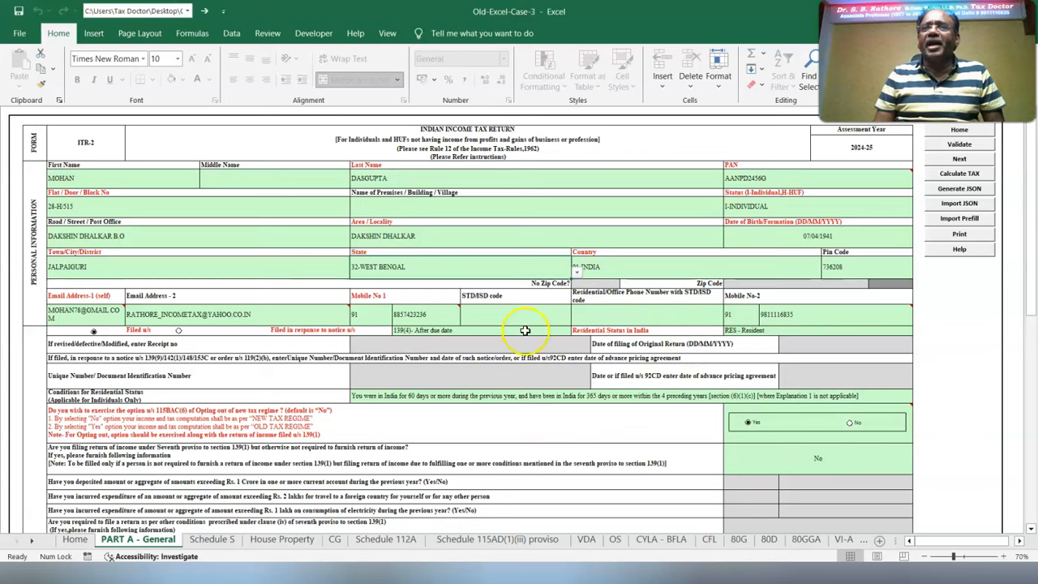
{"action": "mouse_move", "coordinate": [830, 317]}
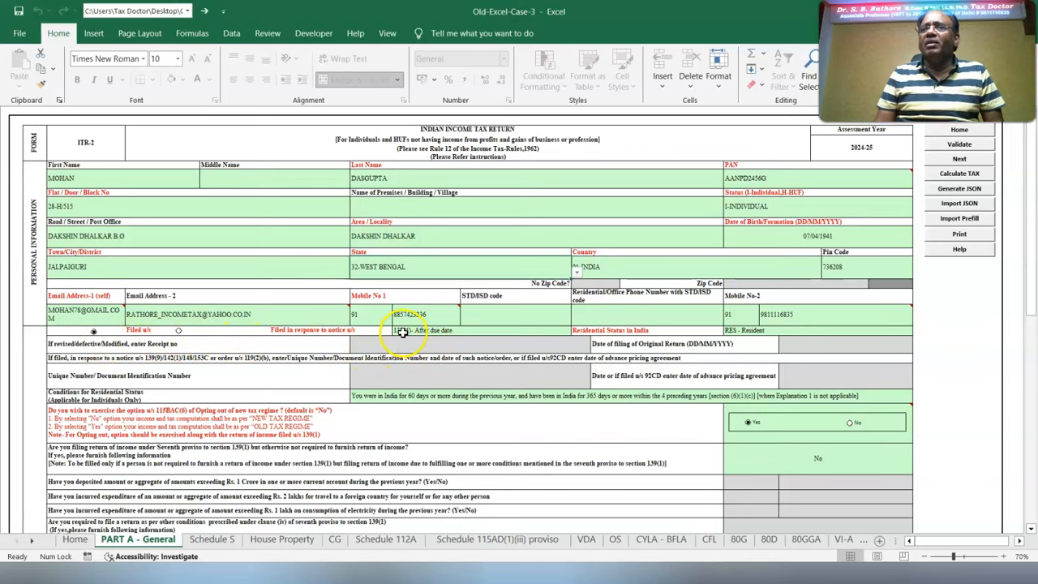
- Check the options for the section under which the return is filed and for the residential status in India
{"action": "left_click", "coordinate": [401, 331]}
{"action": "left_click", "coordinate": [576, 332]}
{"action": "left_click", "coordinate": [578, 331]}
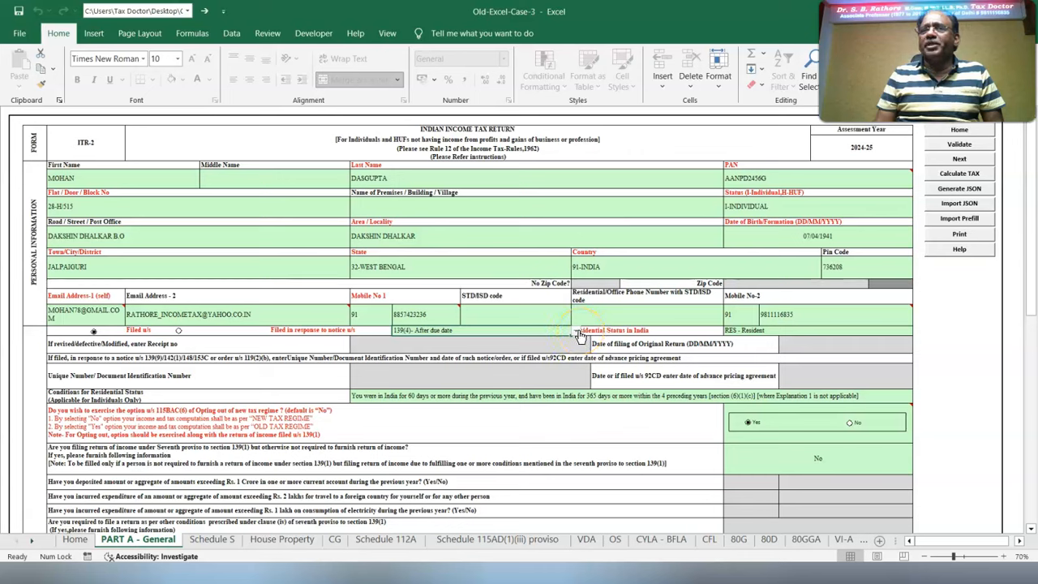
{"action": "left_click", "coordinate": [769, 334]}
{"action": "left_click", "coordinate": [919, 332]}
{"action": "left_click", "coordinate": [920, 332]}
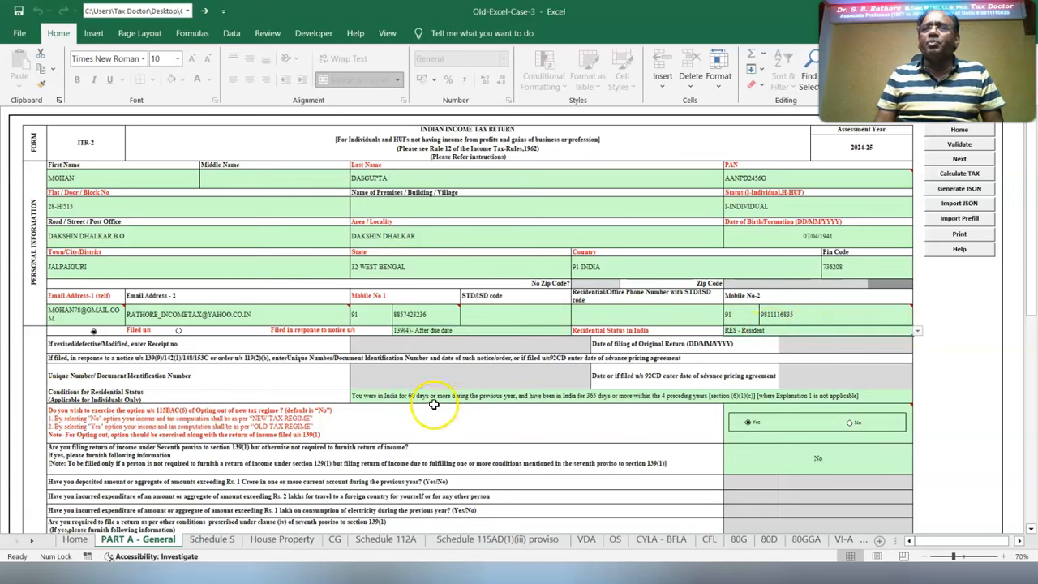
- Examine the available choices for the conditions for residential status
{"action": "left_click", "coordinate": [406, 395]}
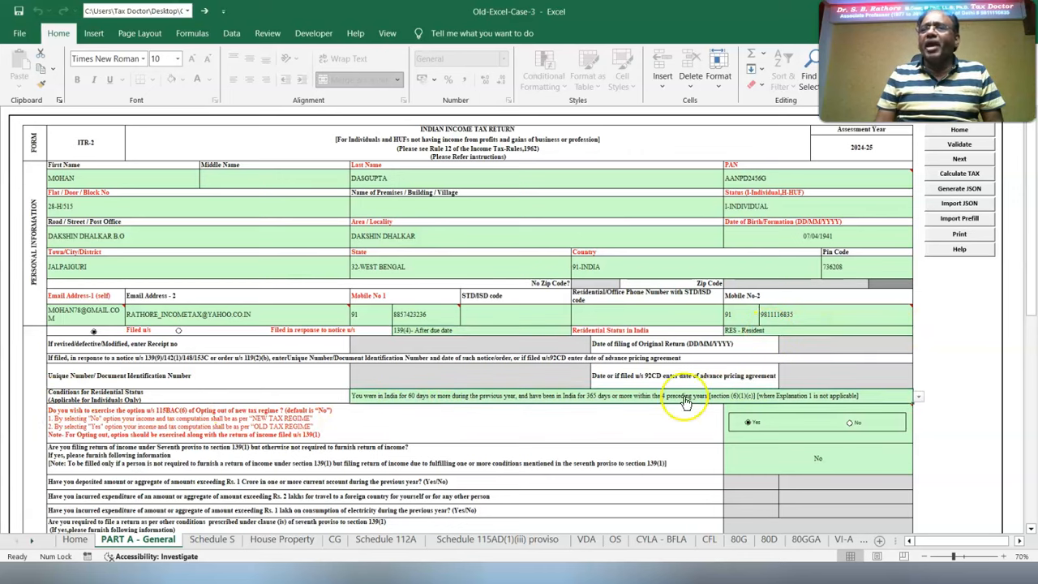
{"action": "left_click", "coordinate": [920, 398]}
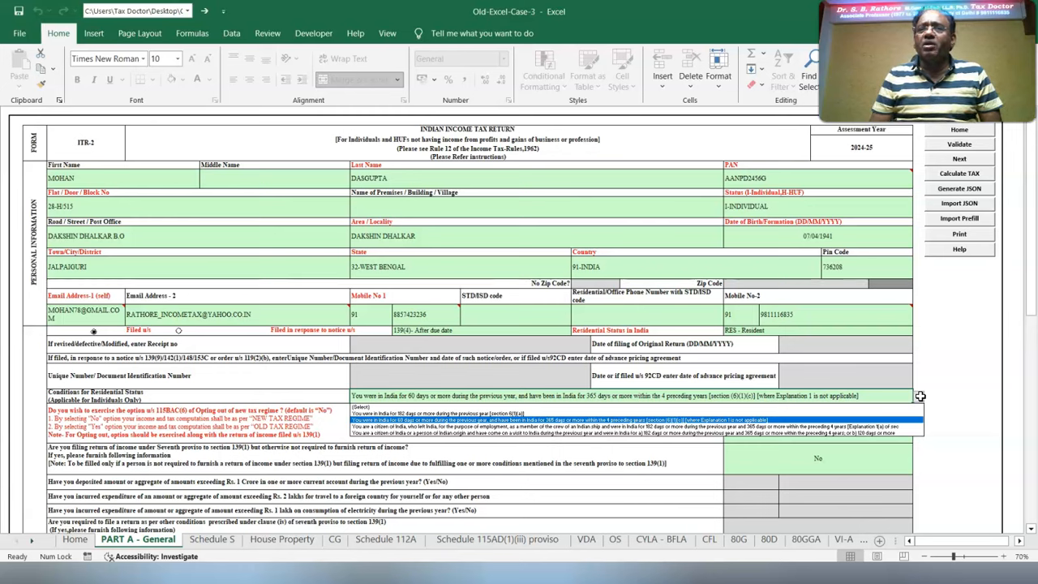
{"action": "left_click", "coordinate": [201, 420]}
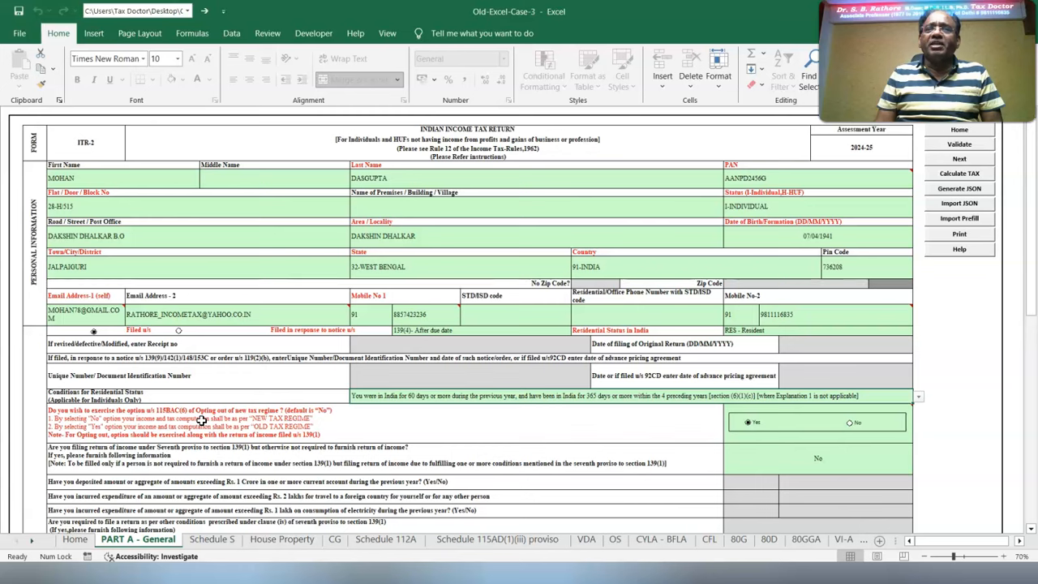
- Select Yes for opting out of the new tax regime and check the answer on filing under the seventh proviso to section 139(1)
{"action": "left_click", "coordinate": [749, 425]}
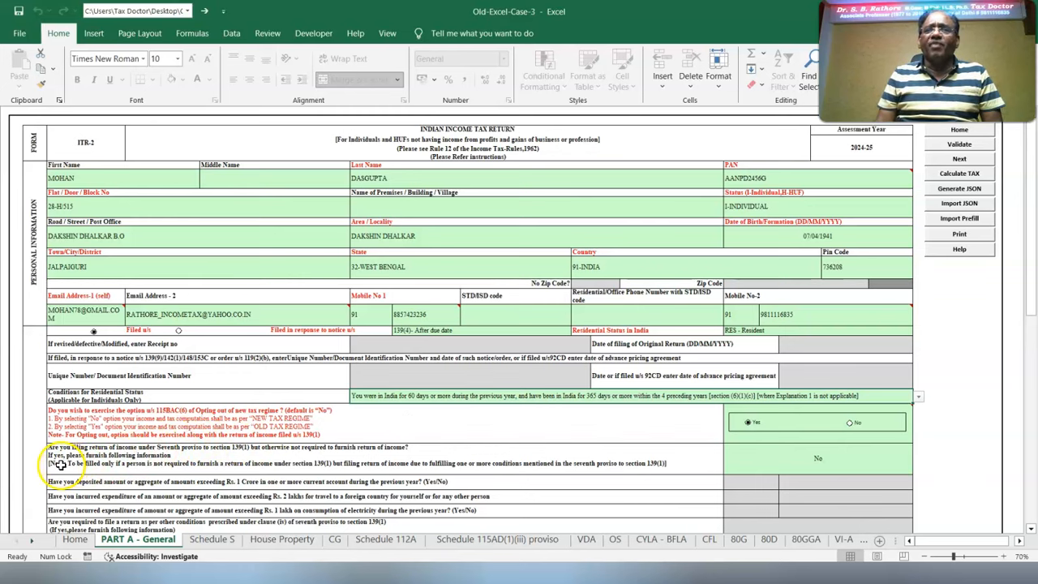
{"action": "left_click", "coordinate": [769, 460]}
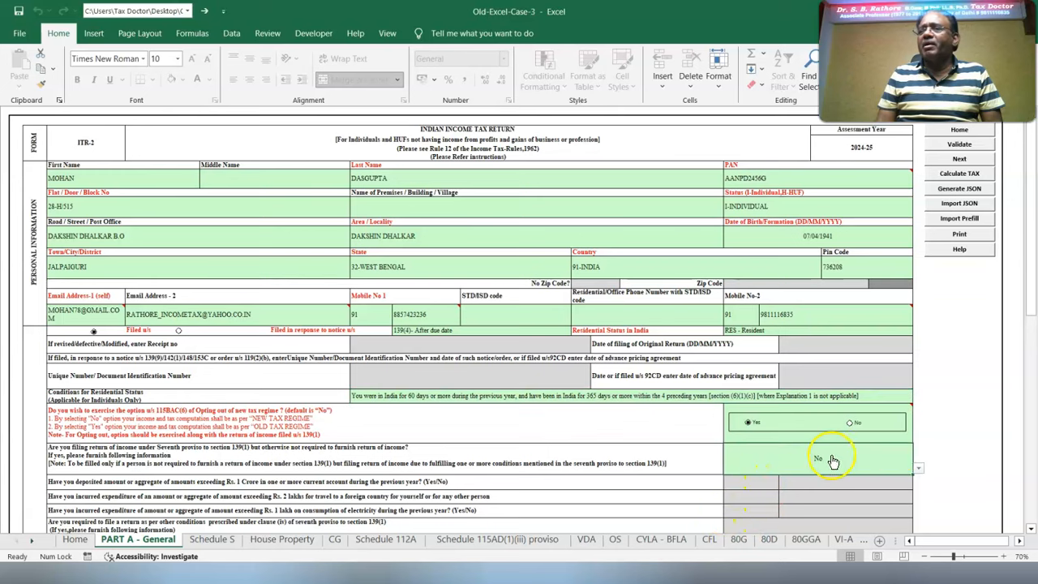
{"action": "left_click", "coordinate": [919, 468]}
- Check the Aadhaar fields, the section 5A Portuguese Civil Code answer and the FPI answer on the Part A - General sheet
{"action": "scroll", "coordinate": [572, 338], "scroll_direction": "down", "scroll_amount": 6}
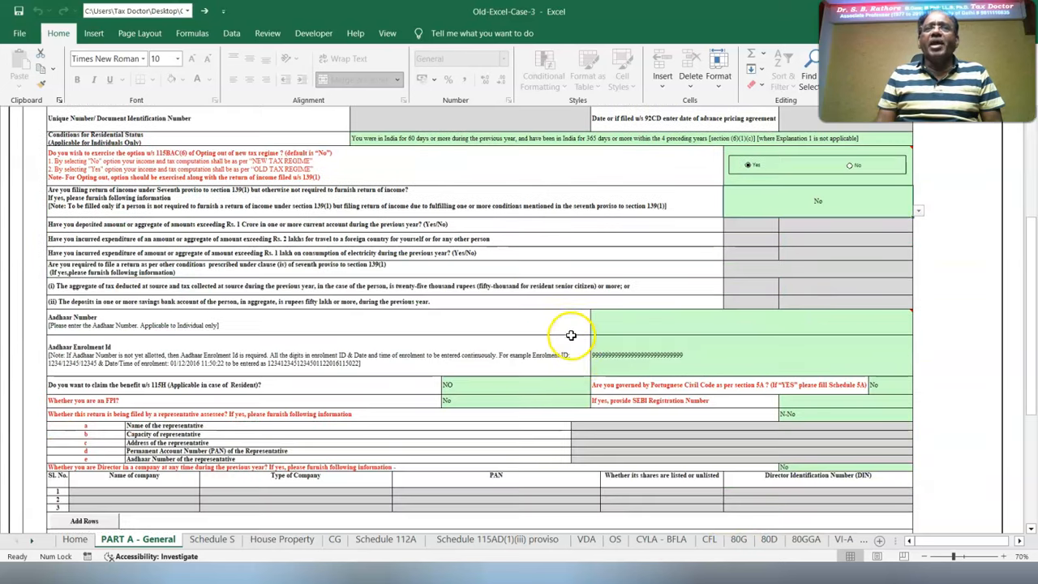
{"action": "mouse_move", "coordinate": [607, 326]}
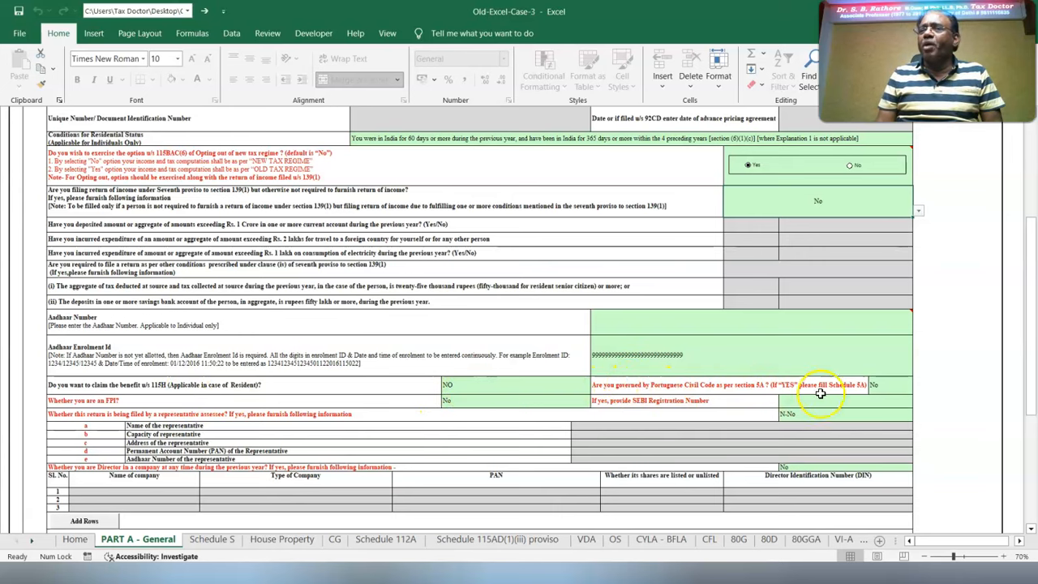
{"action": "left_click", "coordinate": [898, 387]}
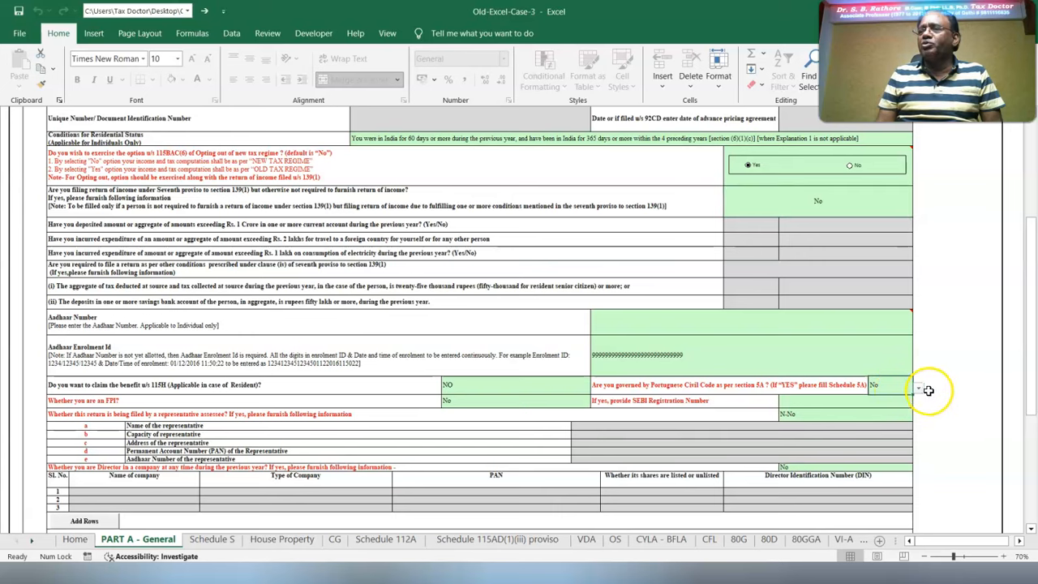
{"action": "left_click", "coordinate": [920, 389]}
{"action": "left_click", "coordinate": [922, 388]}
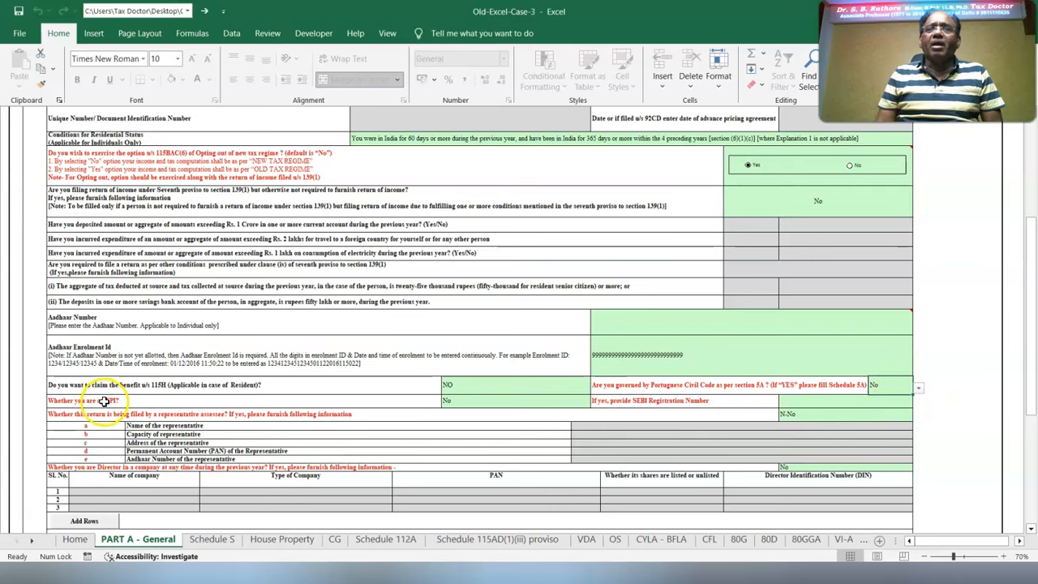
{"action": "left_click", "coordinate": [511, 402]}
{"action": "left_click", "coordinate": [602, 404]}
{"action": "left_click", "coordinate": [601, 402]}
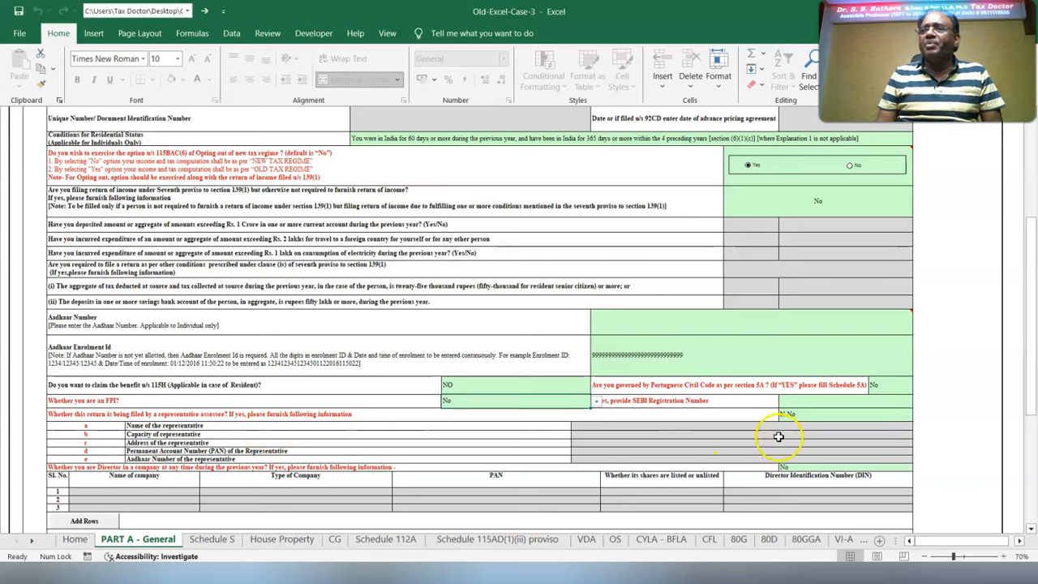
- Check the answers on filing by a representative assessee and on being a director in a company
{"action": "left_click", "coordinate": [806, 417]}
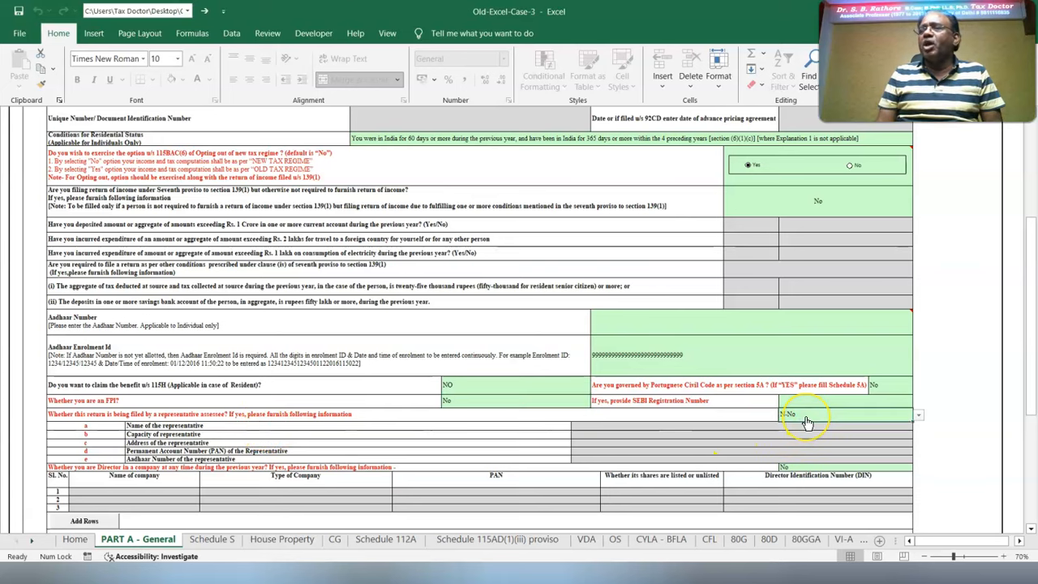
{"action": "scroll", "coordinate": [808, 422], "scroll_direction": "down", "scroll_amount": 2}
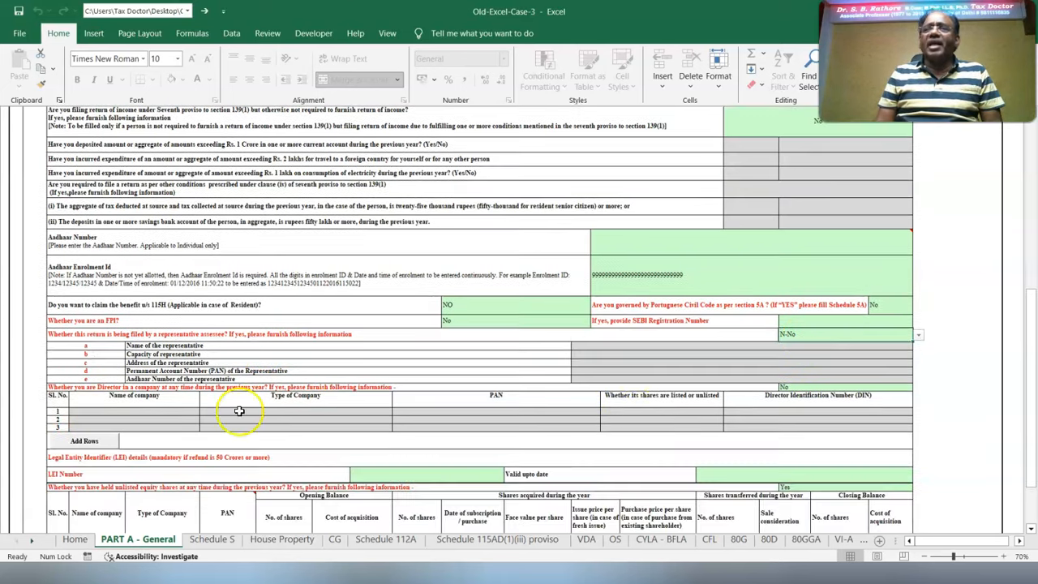
{"action": "left_click", "coordinate": [799, 388]}
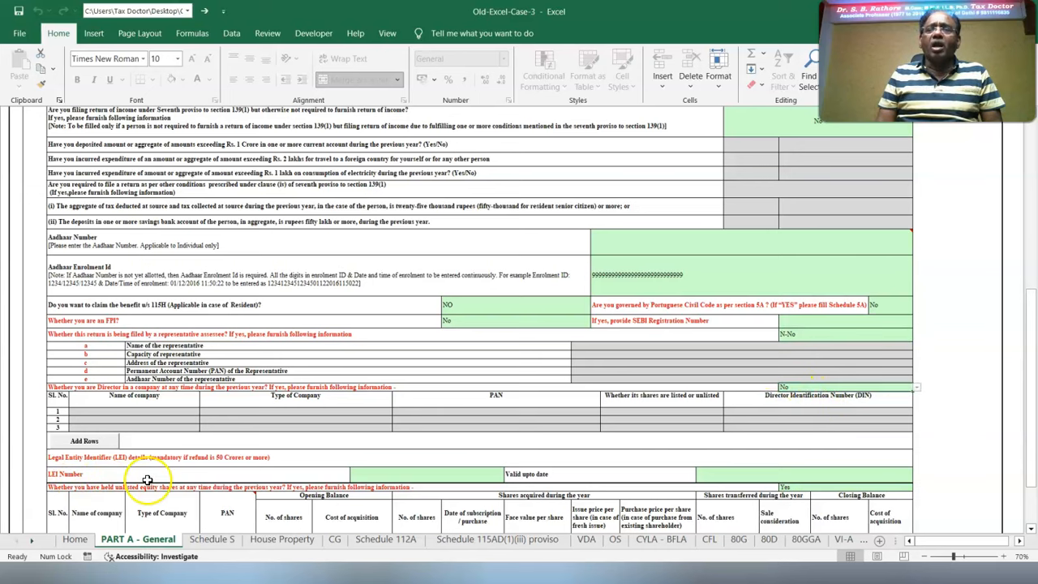
- Check the unlisted equity shares answer and the company type choices for the Ram Textiles Limited row
{"action": "left_click", "coordinate": [788, 487]}
{"action": "scroll", "coordinate": [900, 478], "scroll_direction": "down", "scroll_amount": 4}
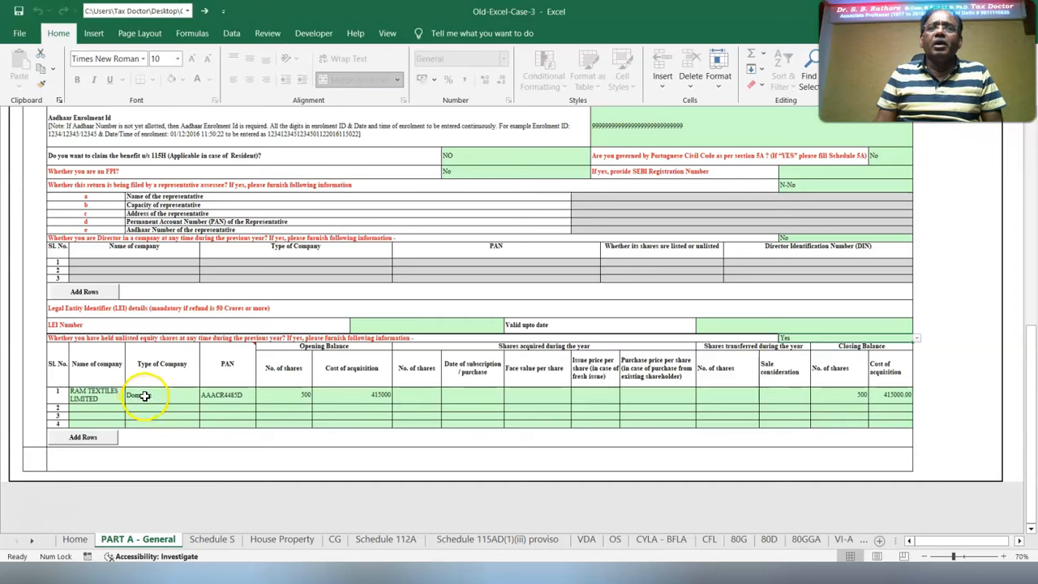
{"action": "left_click", "coordinate": [183, 403]}
{"action": "left_click", "coordinate": [205, 397]}
{"action": "left_click", "coordinate": [205, 397]}
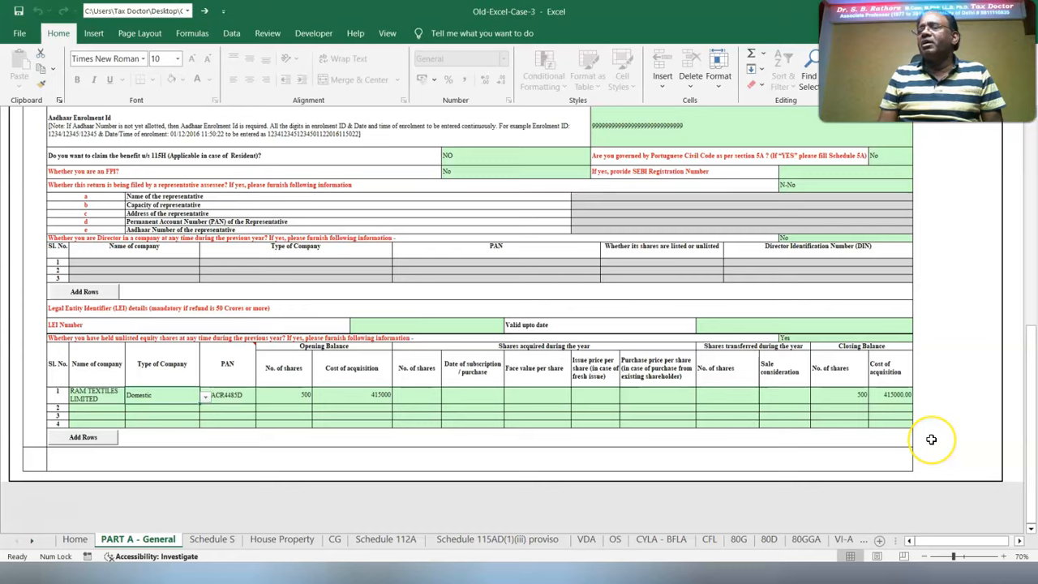
- Validate the Part A - General sheet and dismiss the alert
{"action": "scroll", "coordinate": [932, 440], "scroll_direction": "up", "scroll_amount": 10}
{"action": "left_click", "coordinate": [960, 144]}
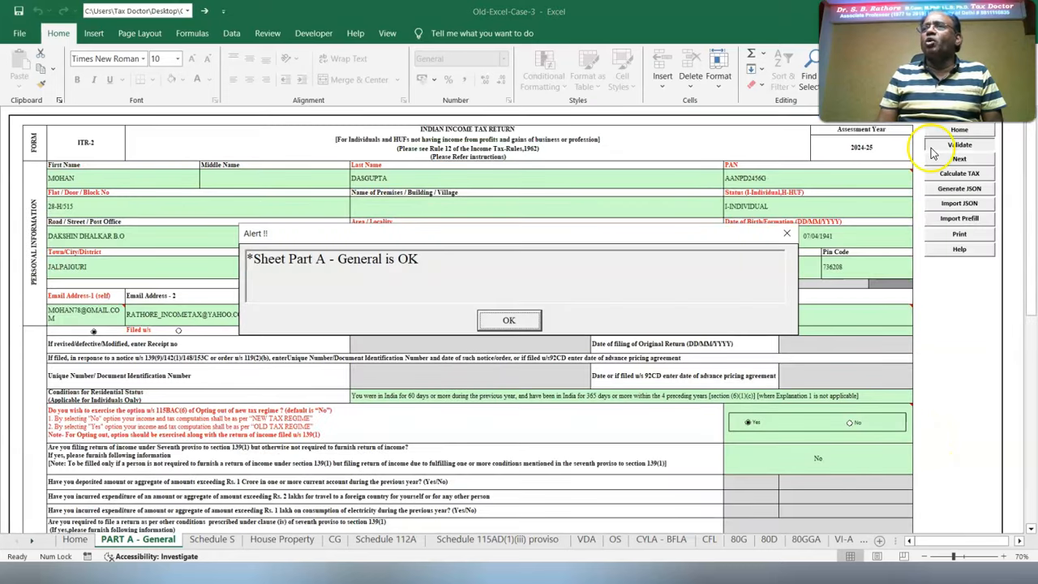
{"action": "left_click", "coordinate": [506, 322]}
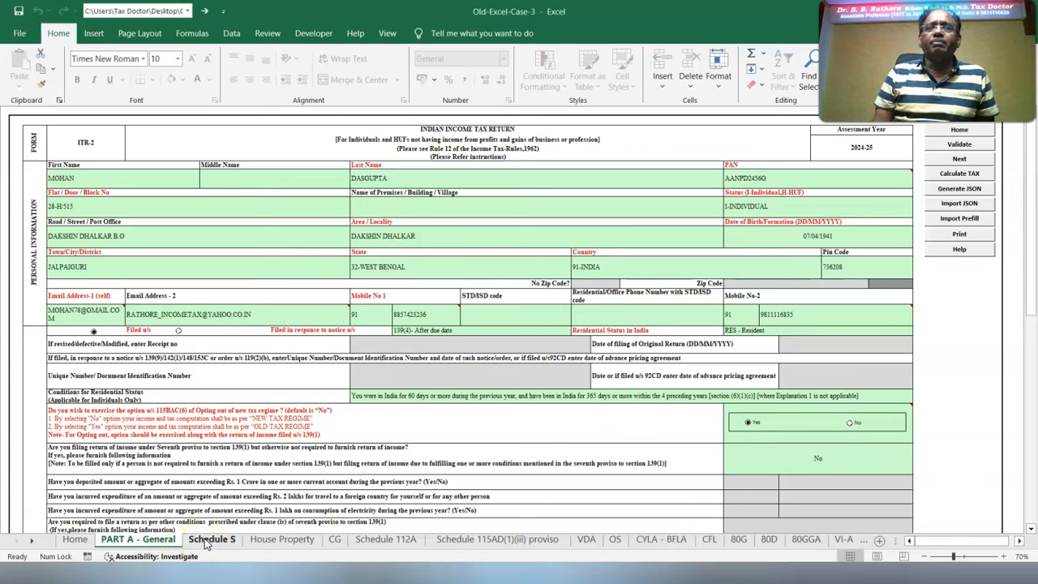
- Open Schedule S and check the nature of employer choices, the employer's TAN and the employer's state
{"action": "left_click", "coordinate": [209, 541]}
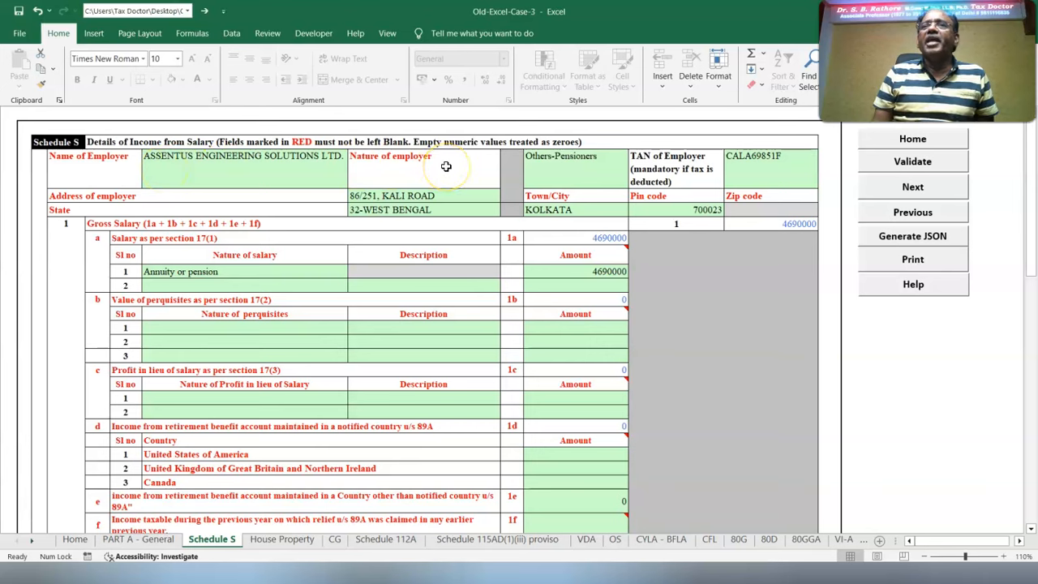
{"action": "left_click", "coordinate": [586, 171]}
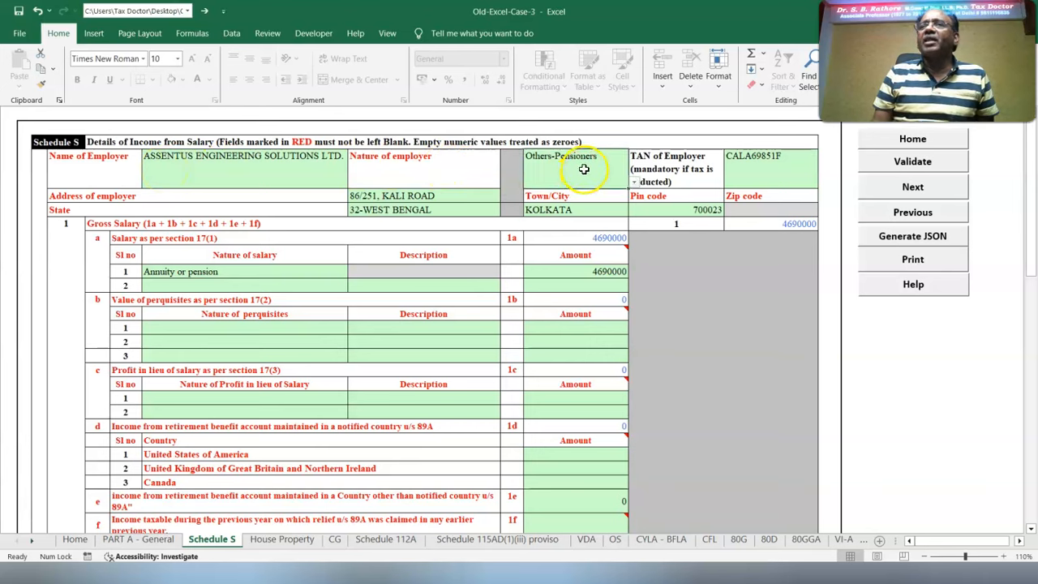
{"action": "left_click", "coordinate": [635, 181]}
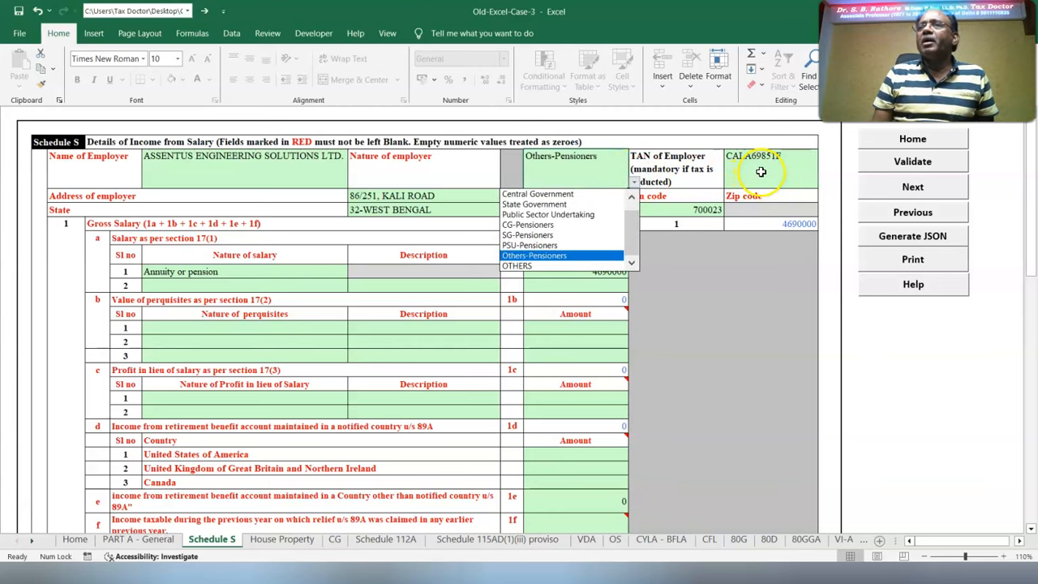
{"action": "left_click", "coordinate": [763, 172]}
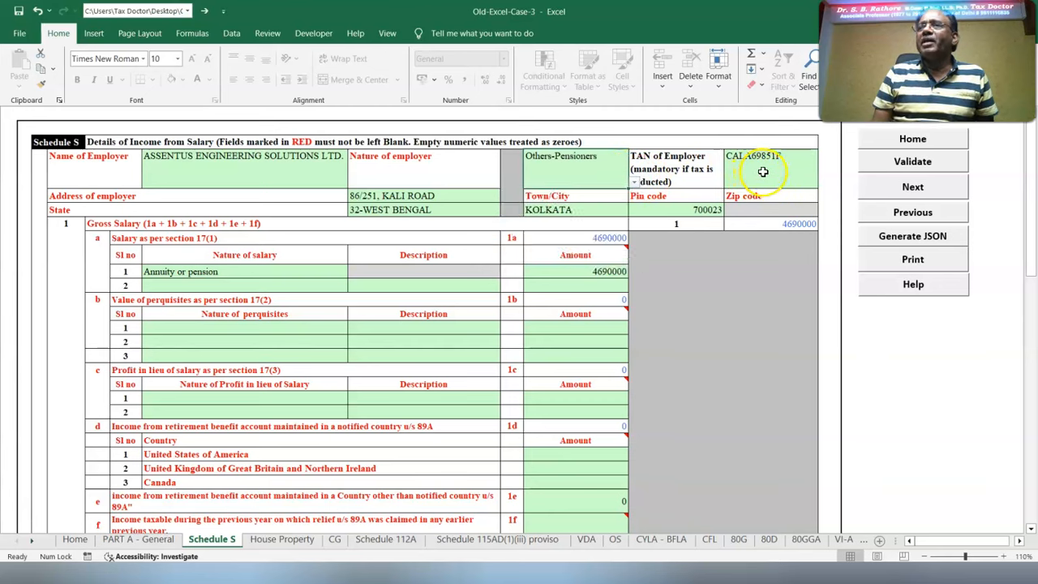
{"action": "left_click", "coordinate": [370, 209]}
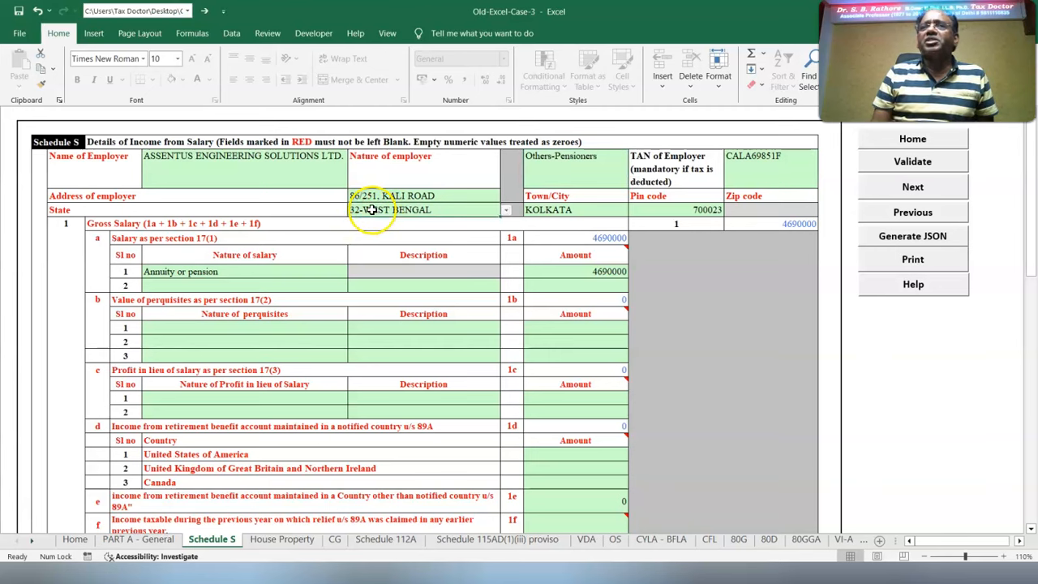
{"action": "left_click", "coordinate": [506, 210]}
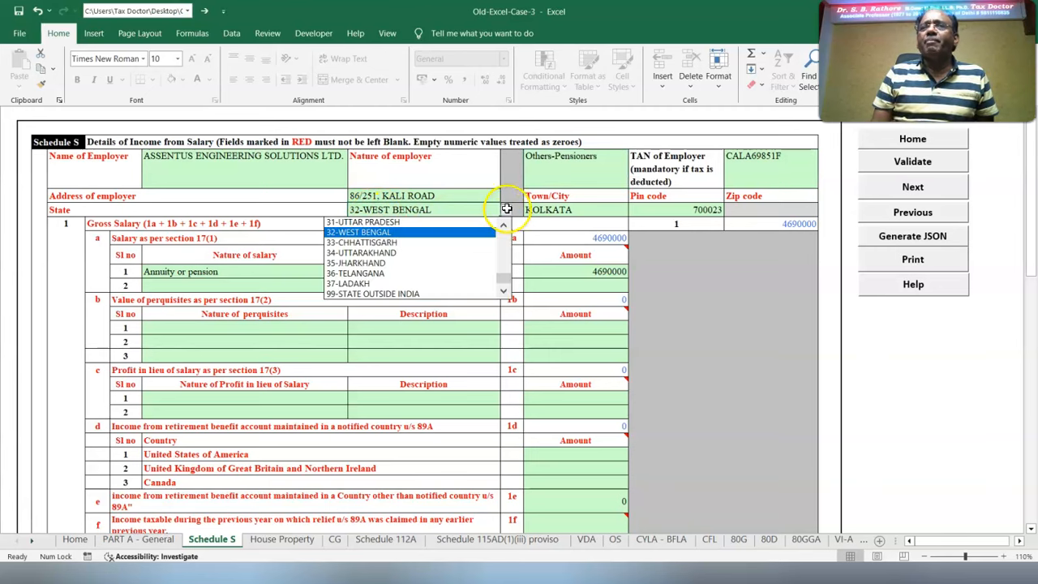
{"action": "left_click", "coordinate": [506, 209]}
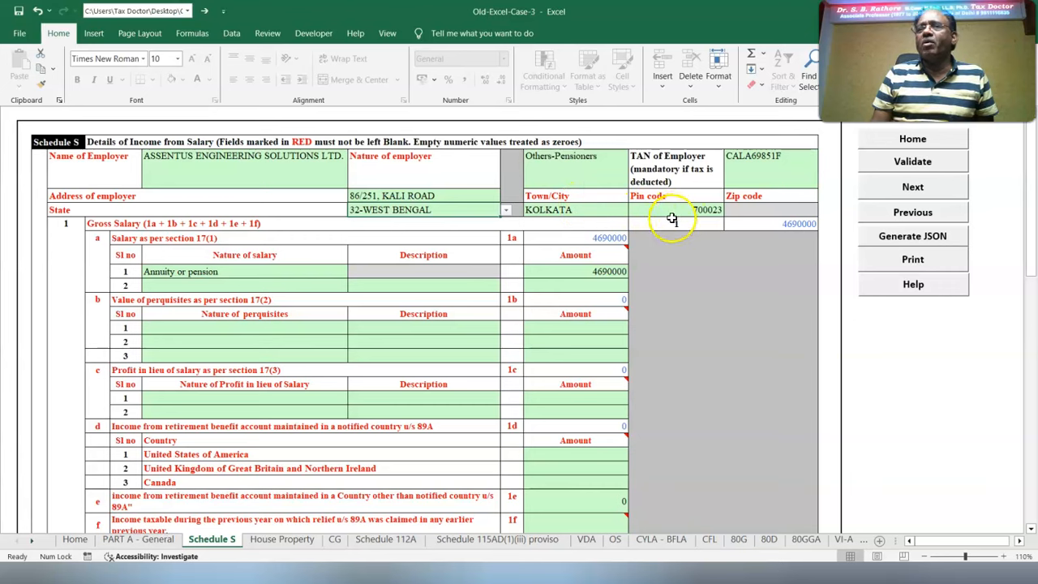
- Check the nature of salary choices for the section 17(1) row and review Schedule S through to income chargeable under Salaries
{"action": "left_click", "coordinate": [185, 272]}
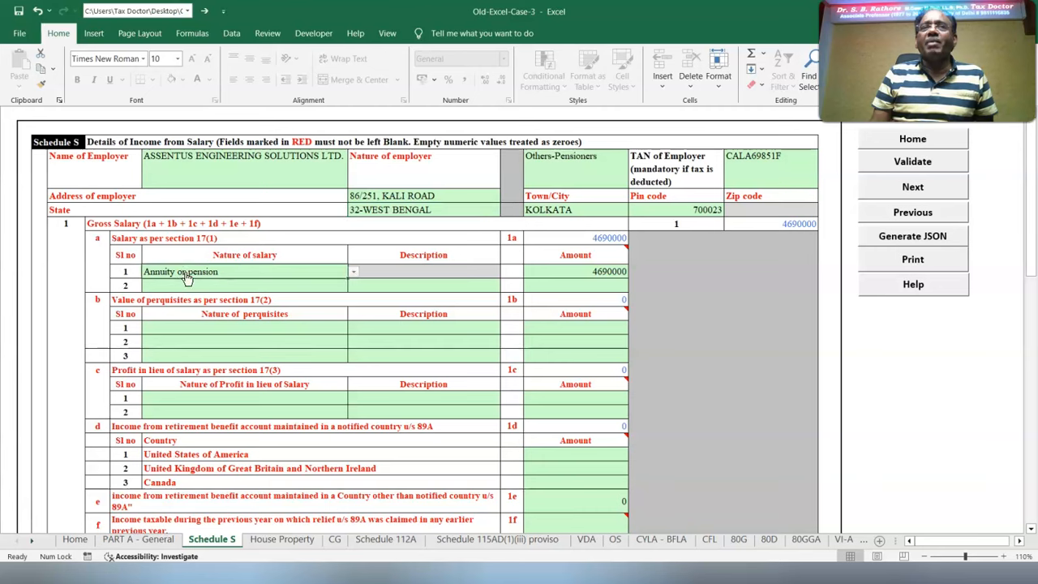
{"action": "left_click", "coordinate": [354, 273]}
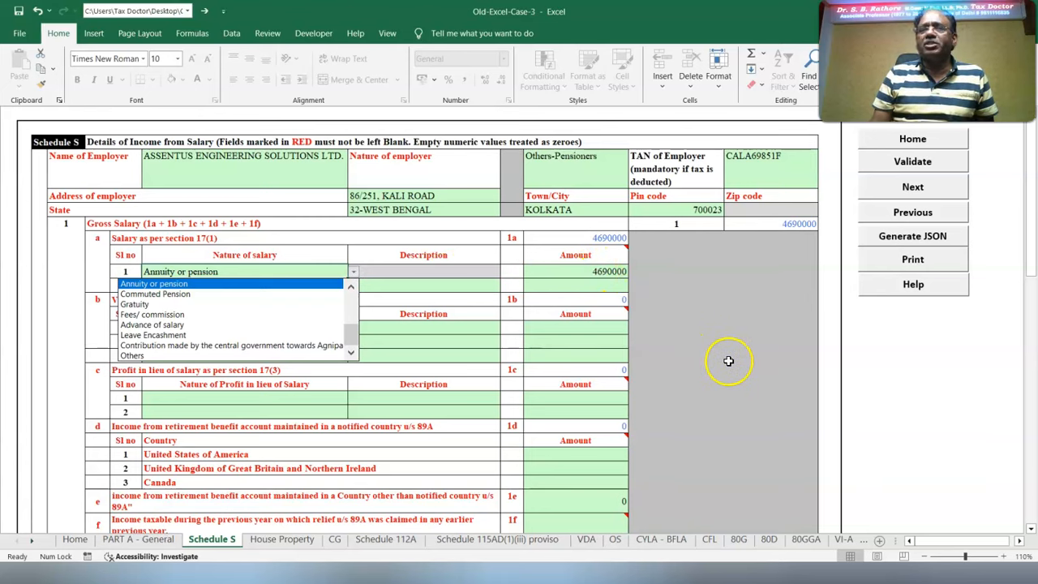
{"action": "scroll", "coordinate": [728, 361], "scroll_direction": "down", "scroll_amount": 10}
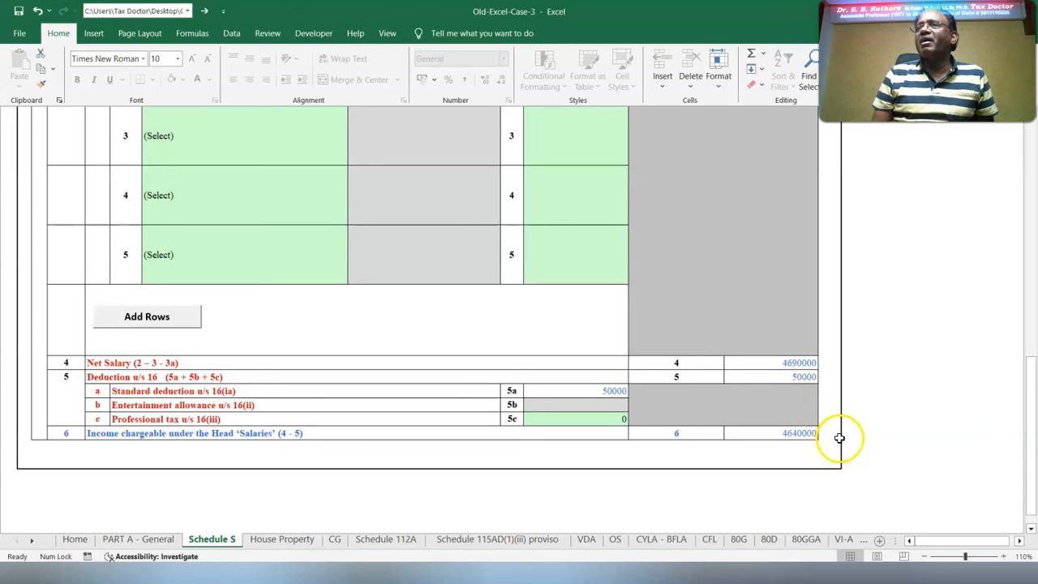
- Validate the Schedule S sheet and dismiss the alert
{"action": "scroll", "coordinate": [844, 301], "scroll_direction": "up", "scroll_amount": 10}
{"action": "left_click", "coordinate": [890, 166]}
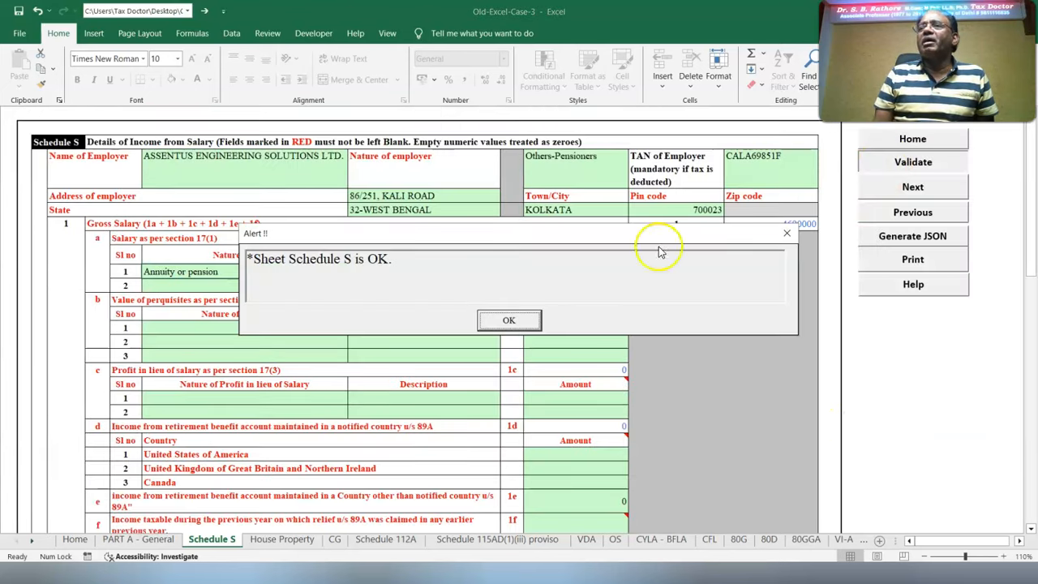
{"action": "left_click", "coordinate": [494, 317]}
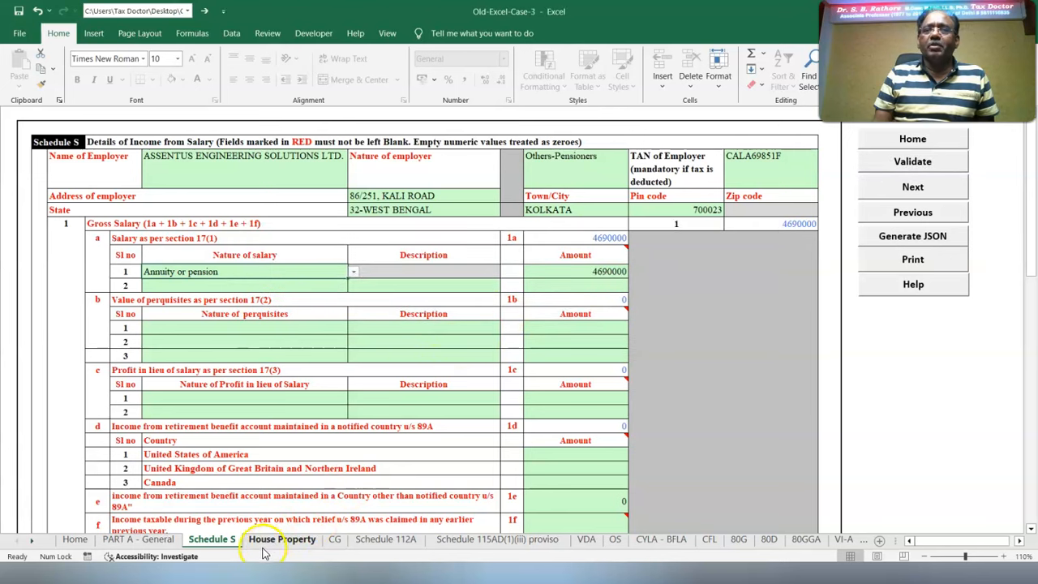
- Open the House Property schedule and check the state and owner choices for property 1A
{"action": "left_click", "coordinate": [272, 540]}
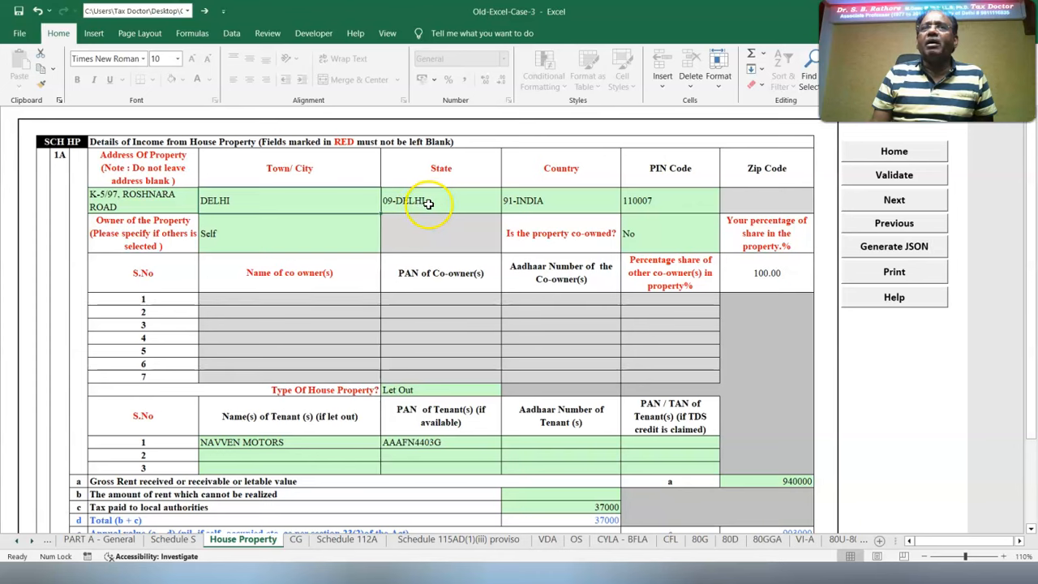
{"action": "left_click", "coordinate": [506, 205]}
{"action": "left_click", "coordinate": [506, 203]}
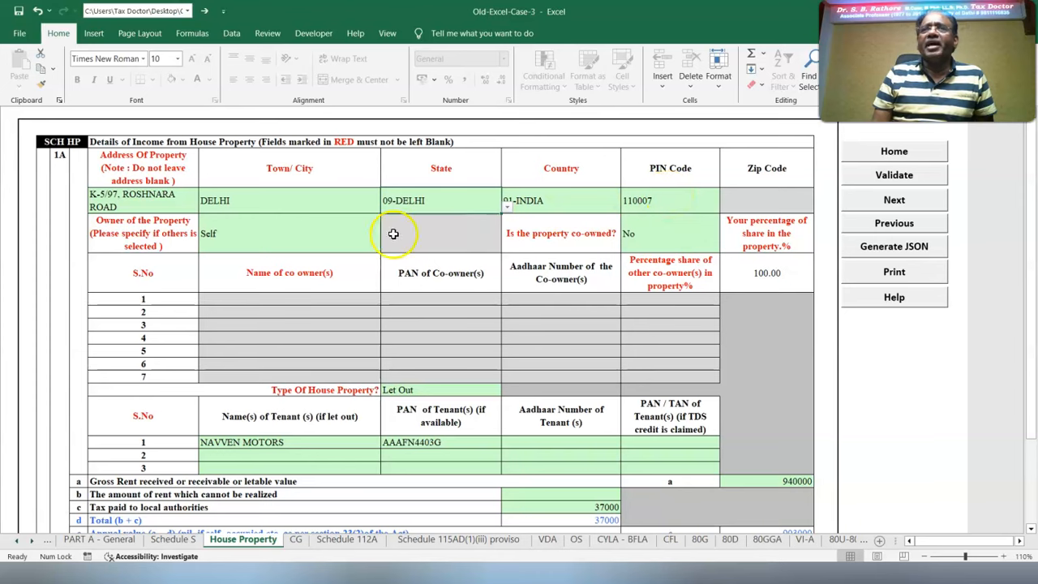
{"action": "left_click", "coordinate": [232, 232]}
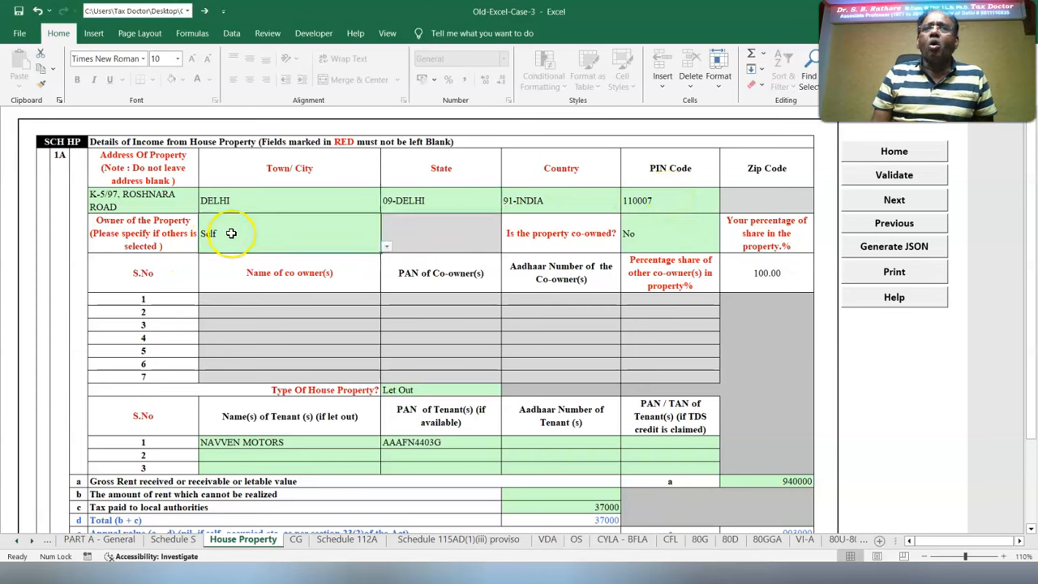
{"action": "left_click", "coordinate": [386, 246]}
{"action": "left_click", "coordinate": [387, 246]}
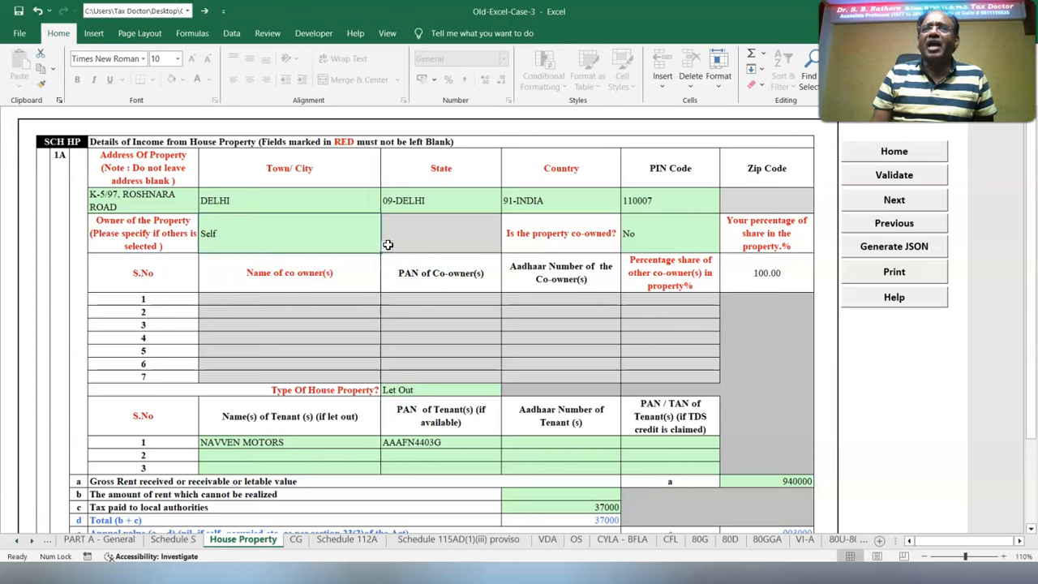
- Check the co-ownership answer and the type of house property choice for property 1A
{"action": "left_click", "coordinate": [687, 235]}
{"action": "left_click", "coordinate": [724, 245]}
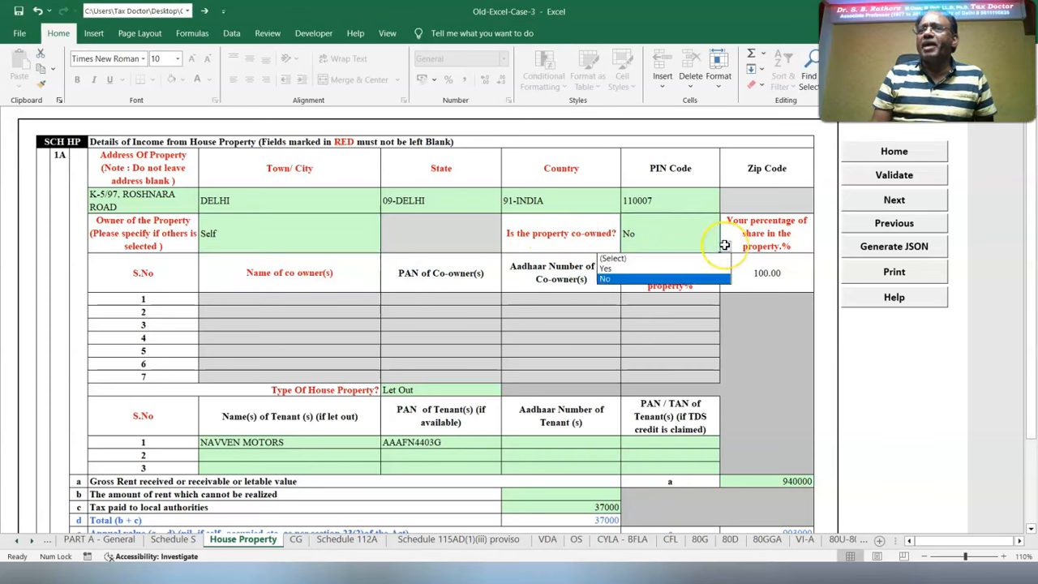
{"action": "left_click", "coordinate": [724, 244]}
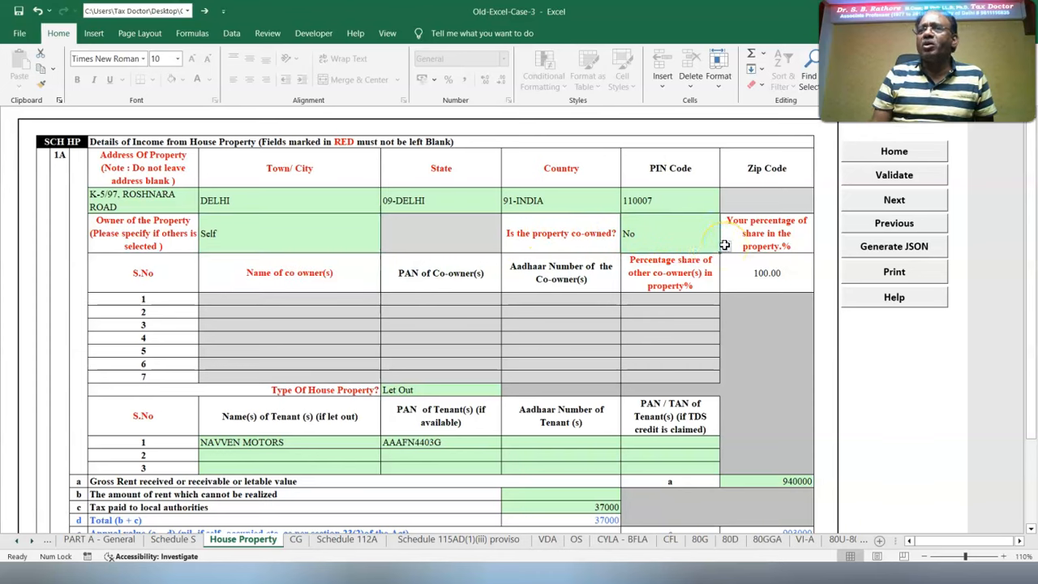
{"action": "left_click", "coordinate": [415, 390]}
{"action": "left_click", "coordinate": [507, 392]}
- Review property 1A's gross rent, tax paid to local authorities and income computation, then look over the property 1B section
{"action": "scroll", "coordinate": [186, 243], "scroll_direction": "down", "scroll_amount": 5}
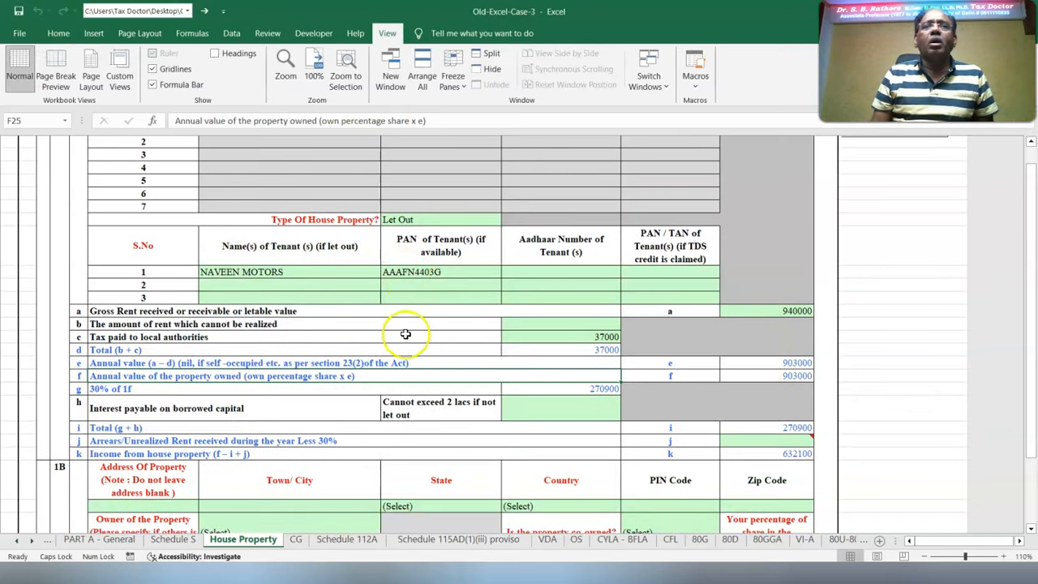
{"action": "left_click", "coordinate": [751, 310]}
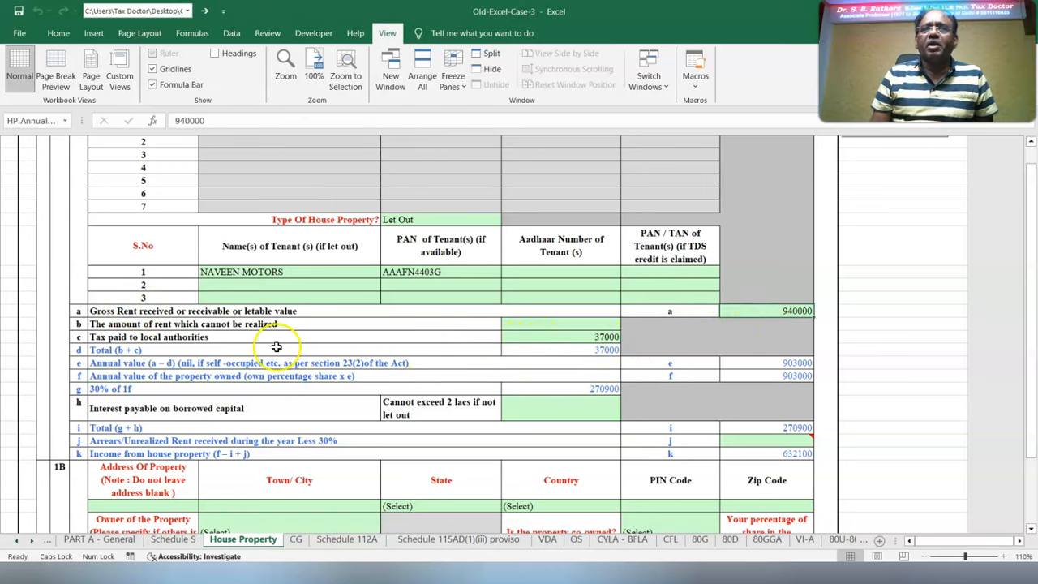
{"action": "left_click", "coordinate": [561, 336]}
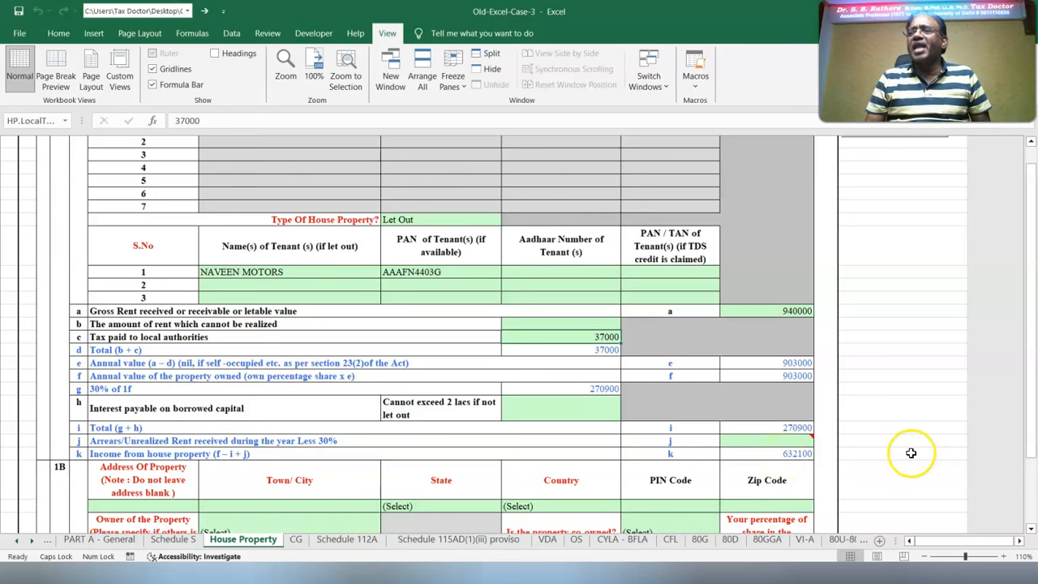
{"action": "scroll", "coordinate": [912, 452], "scroll_direction": "down", "scroll_amount": 10}
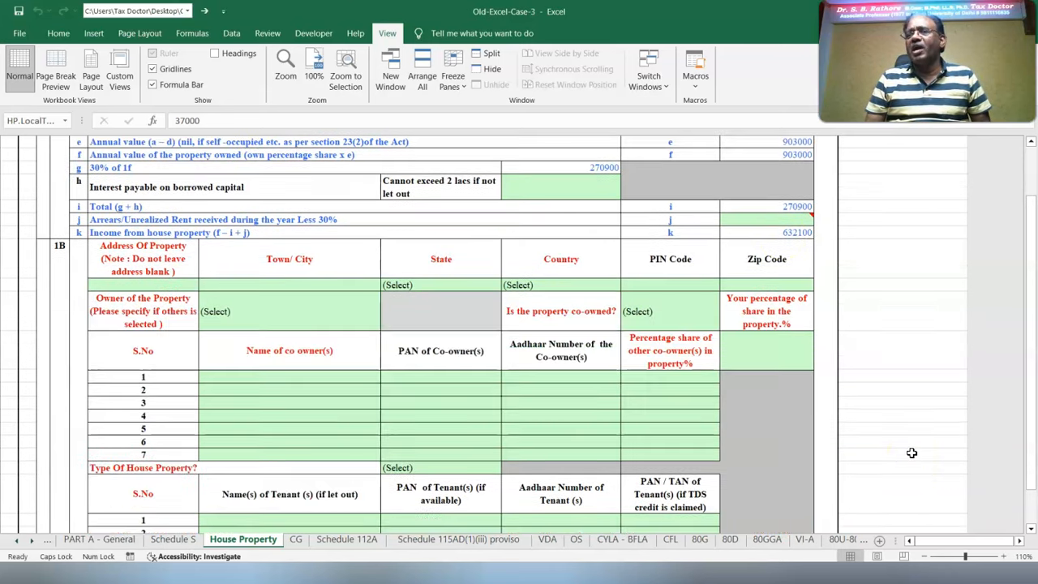
- Validate the House Property sheet and dismiss the alert
{"action": "scroll", "coordinate": [911, 453], "scroll_direction": "up", "scroll_amount": 20}
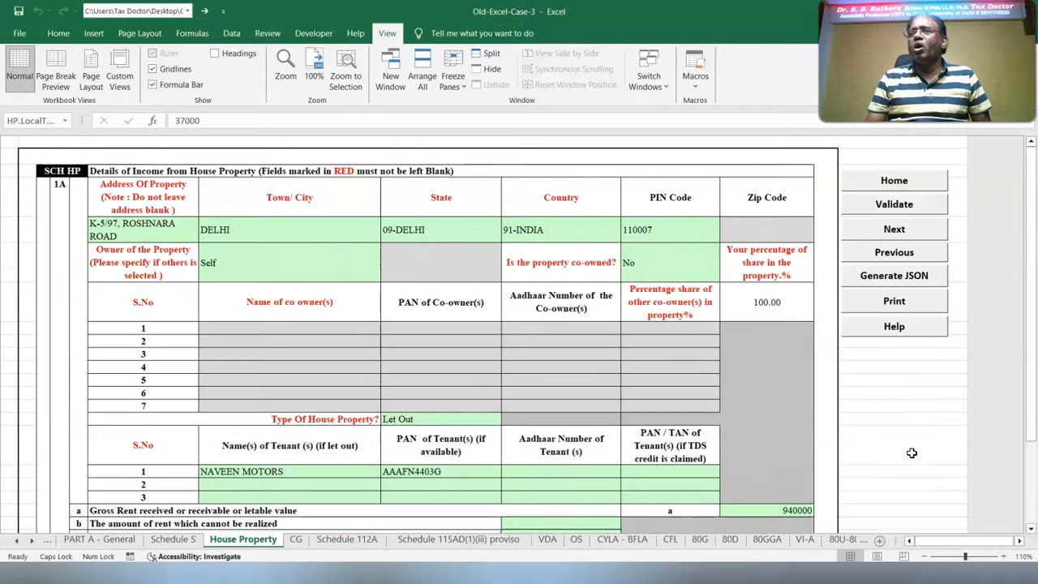
{"action": "left_click", "coordinate": [905, 205]}
{"action": "key", "text": "Return"}
- Open the OS schedule and check the interest amounts from savings bank and others
{"action": "left_click", "coordinate": [584, 542]}
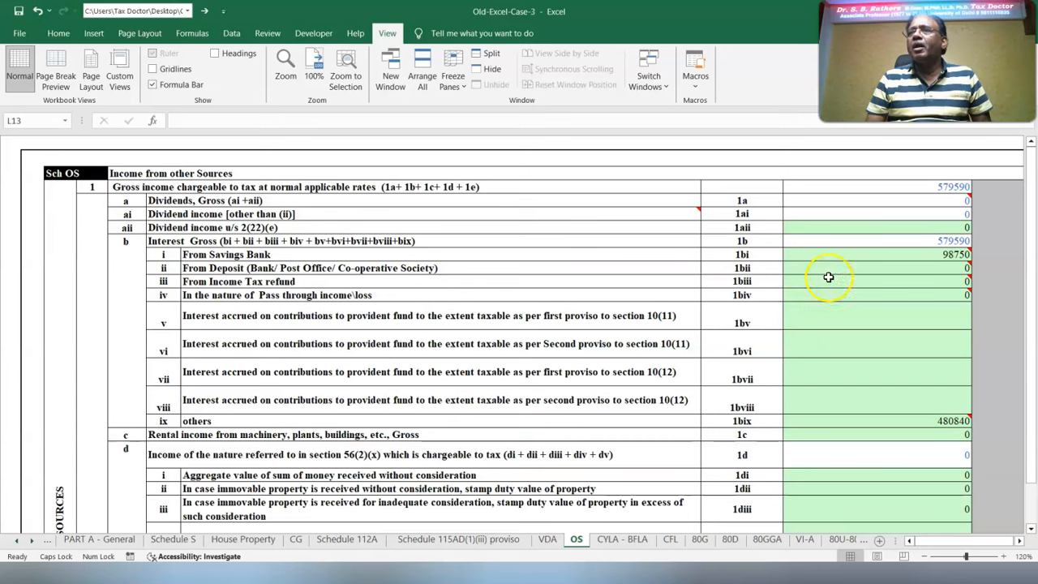
{"action": "left_click", "coordinate": [188, 255]}
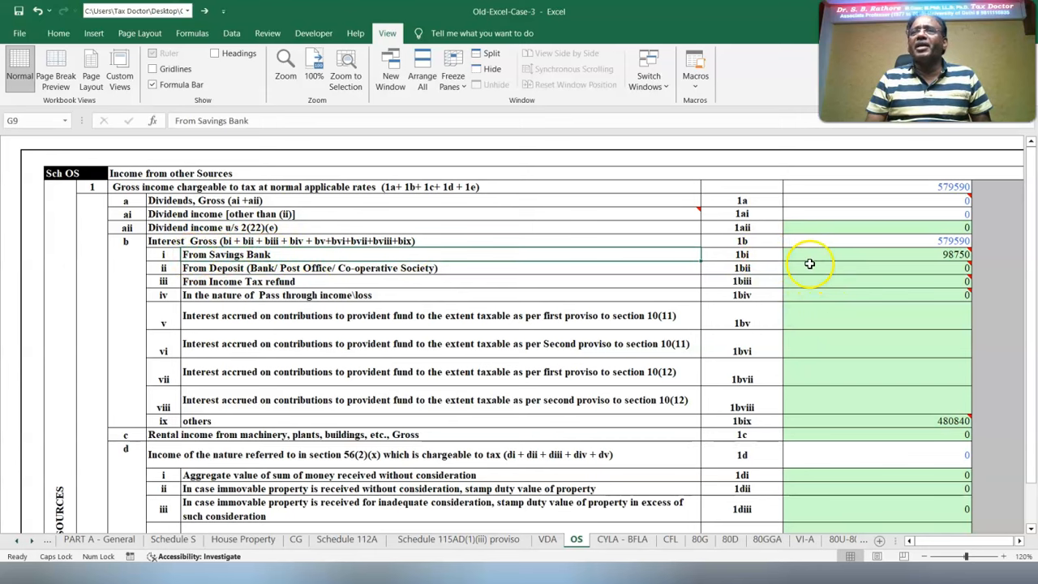
{"action": "left_click", "coordinate": [838, 258]}
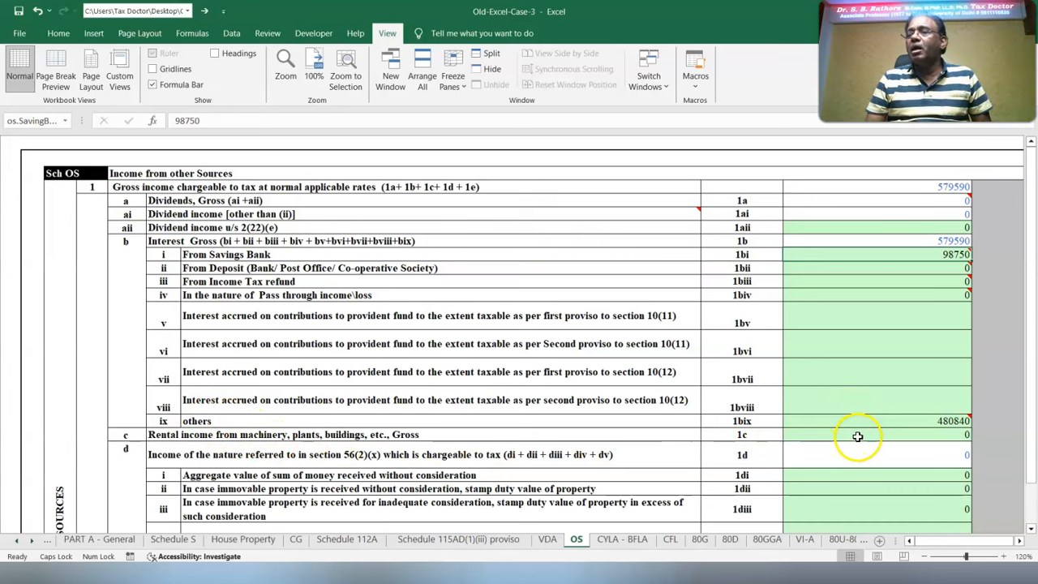
{"action": "mouse_move", "coordinate": [847, 421]}
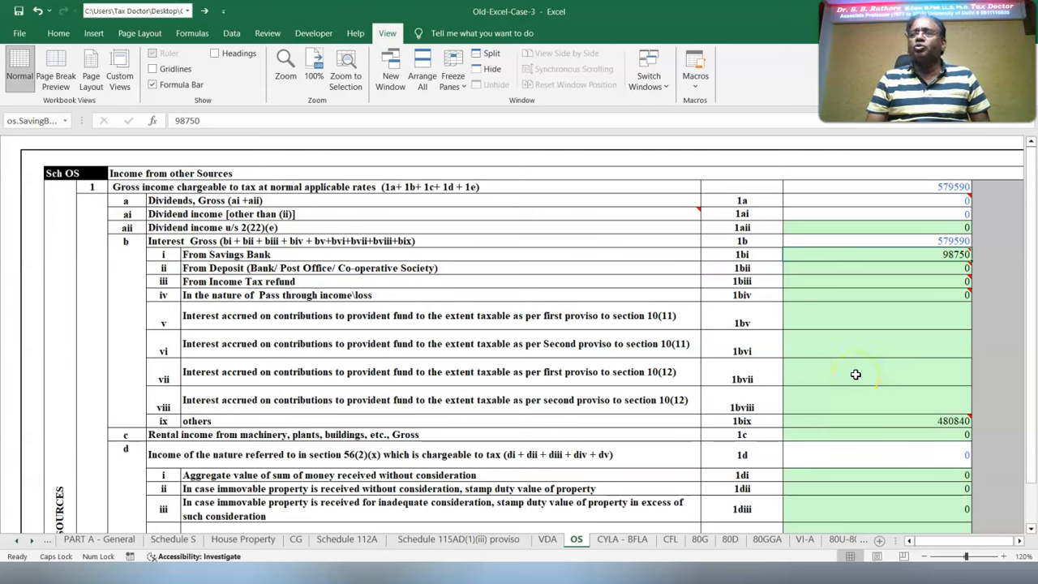
- Open the 80D sheet and answer Yes to whether the individual or a family member excluding parents is a senior citizen
{"action": "left_click", "coordinate": [730, 540]}
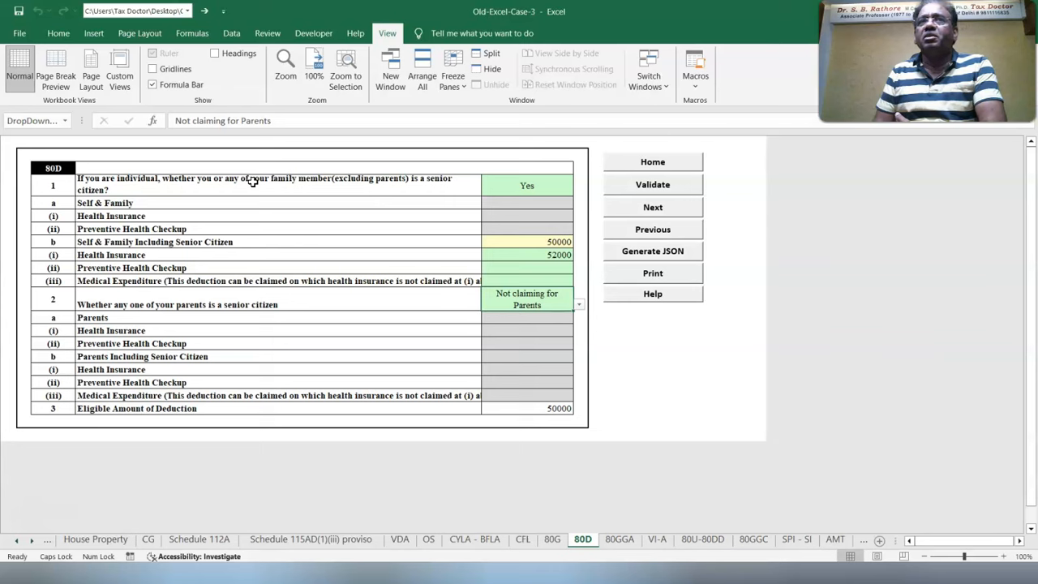
{"action": "left_click", "coordinate": [528, 181]}
{"action": "left_click", "coordinate": [581, 189]}
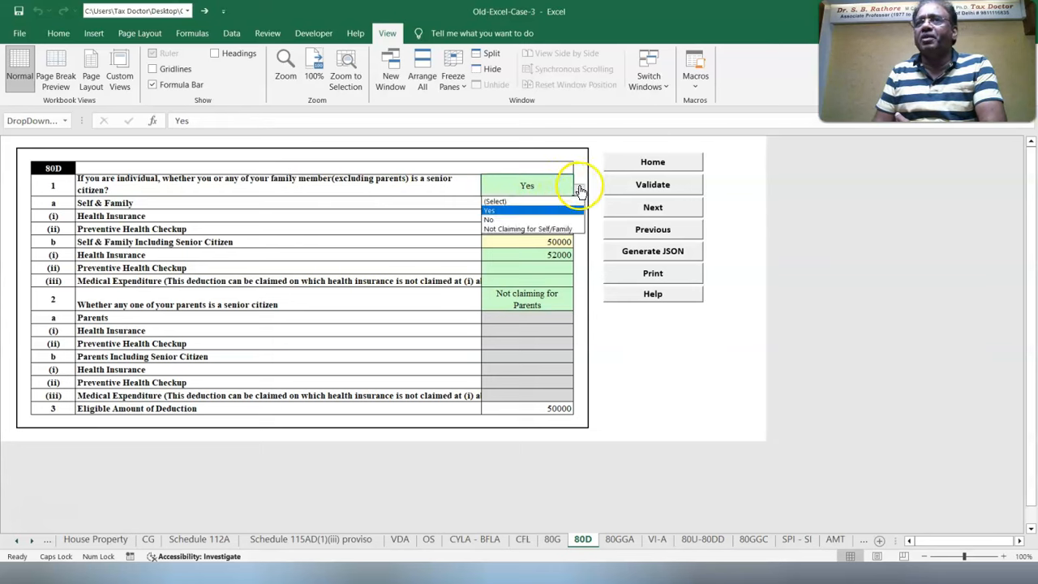
{"action": "left_click", "coordinate": [496, 210]}
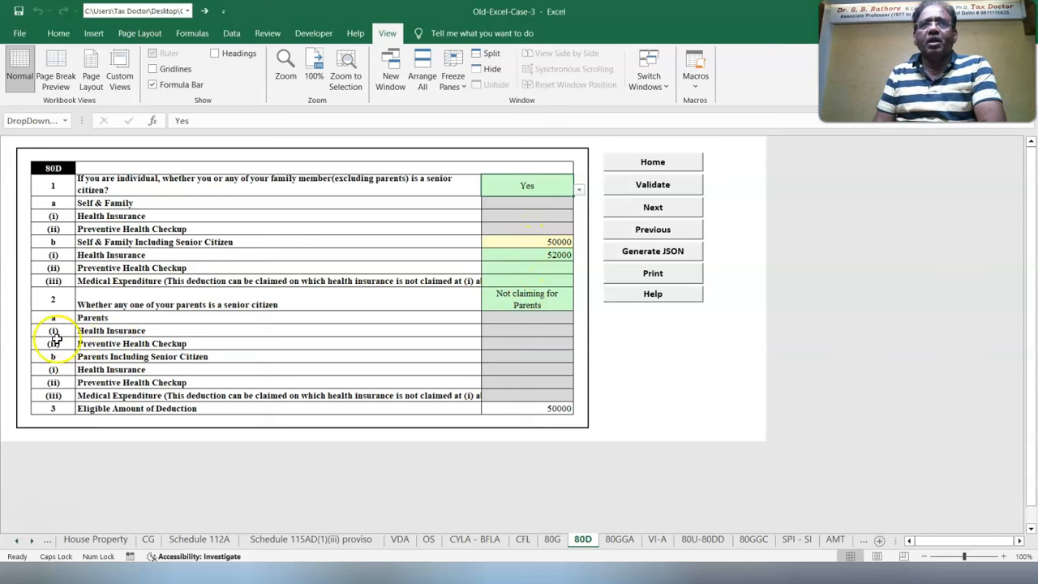
- Check the choices for whether any parent is a senior citizen on the 80D sheet
{"action": "left_click", "coordinate": [528, 297]}
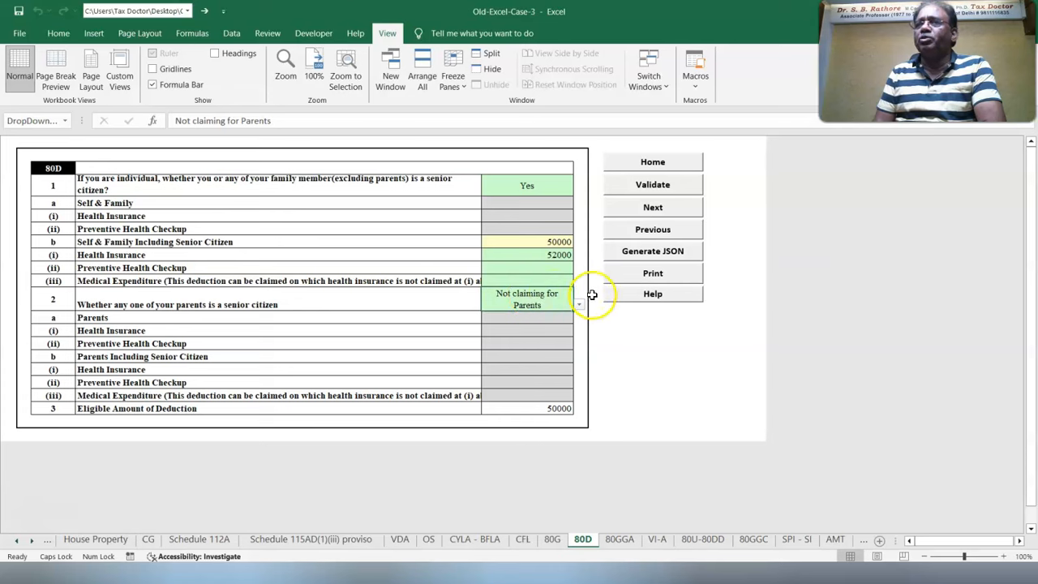
{"action": "left_click", "coordinate": [580, 306]}
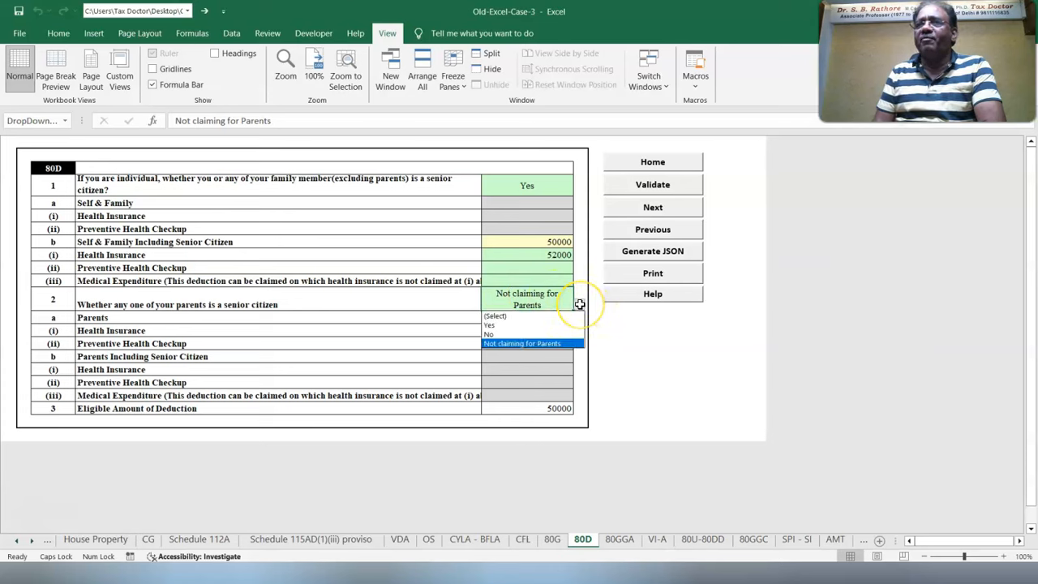
{"action": "left_click", "coordinate": [580, 304]}
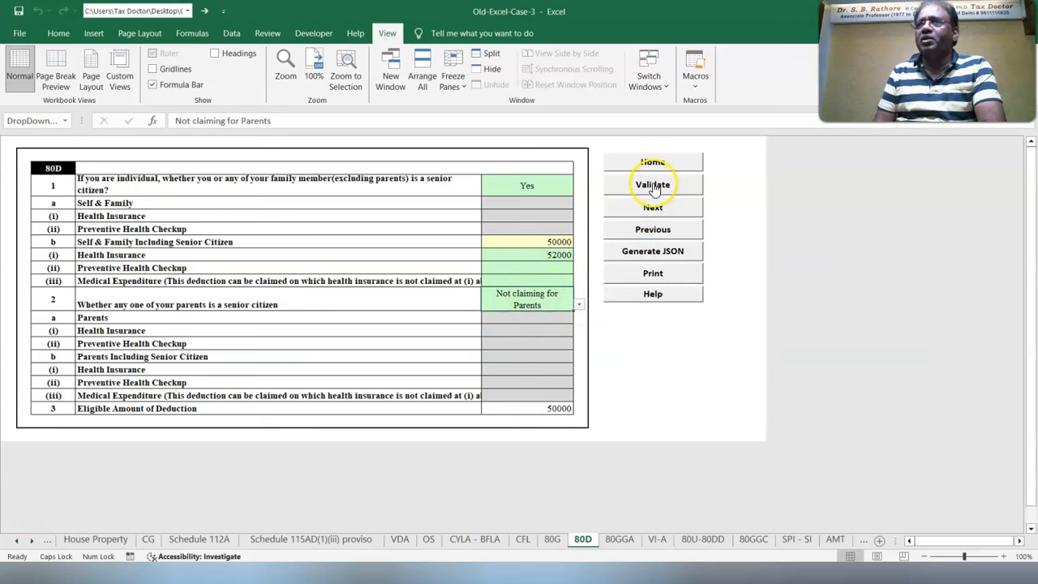
- In Schedule VI-A, set the 80CCD(1) contribution to the Central Government pension scheme to 20000
{"action": "left_click", "coordinate": [659, 540]}
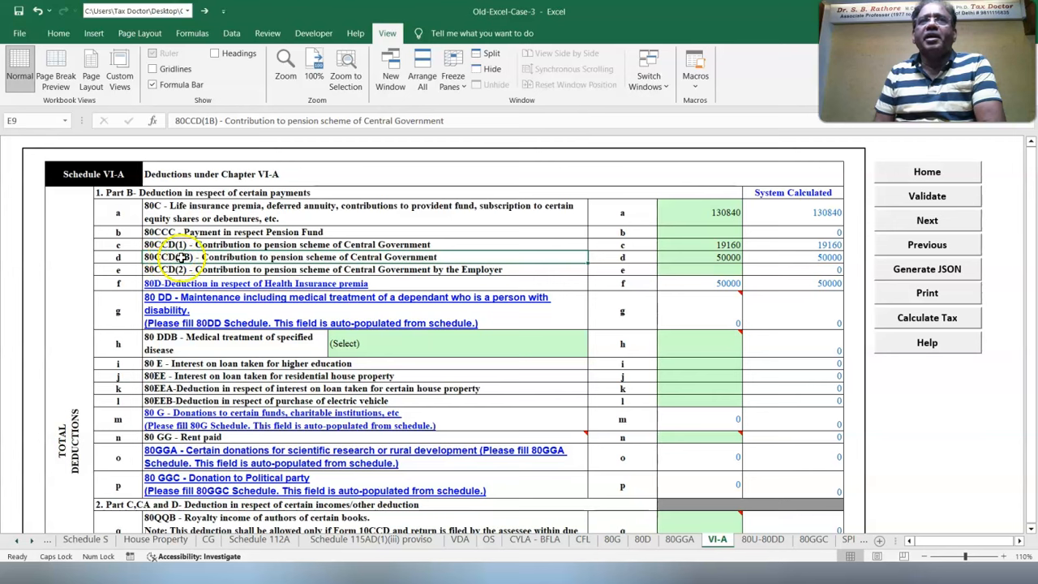
{"action": "left_click", "coordinate": [712, 257]}
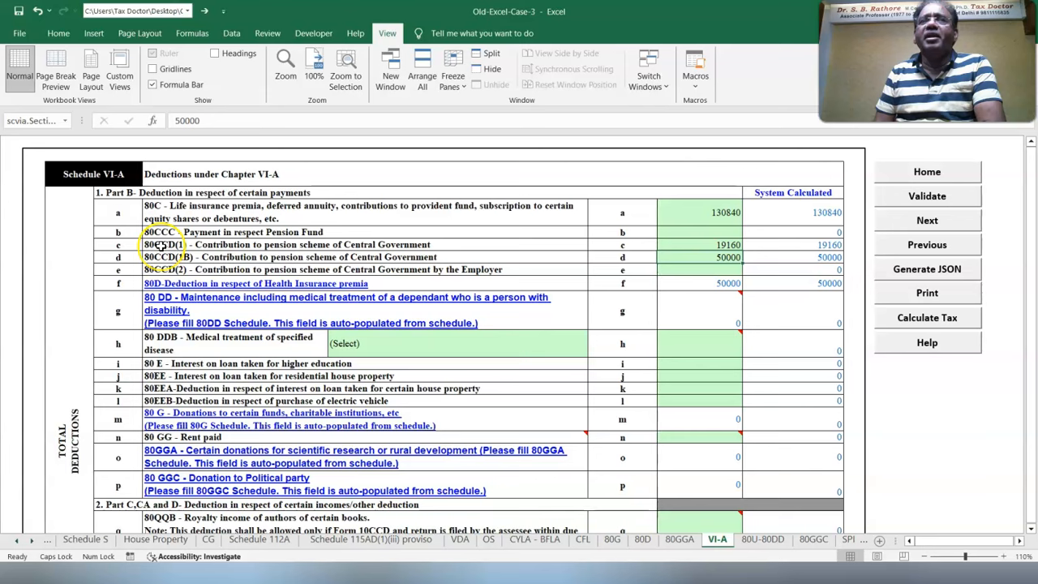
{"action": "double_click", "coordinate": [710, 247]}
{"action": "left_click", "coordinate": [904, 378]}
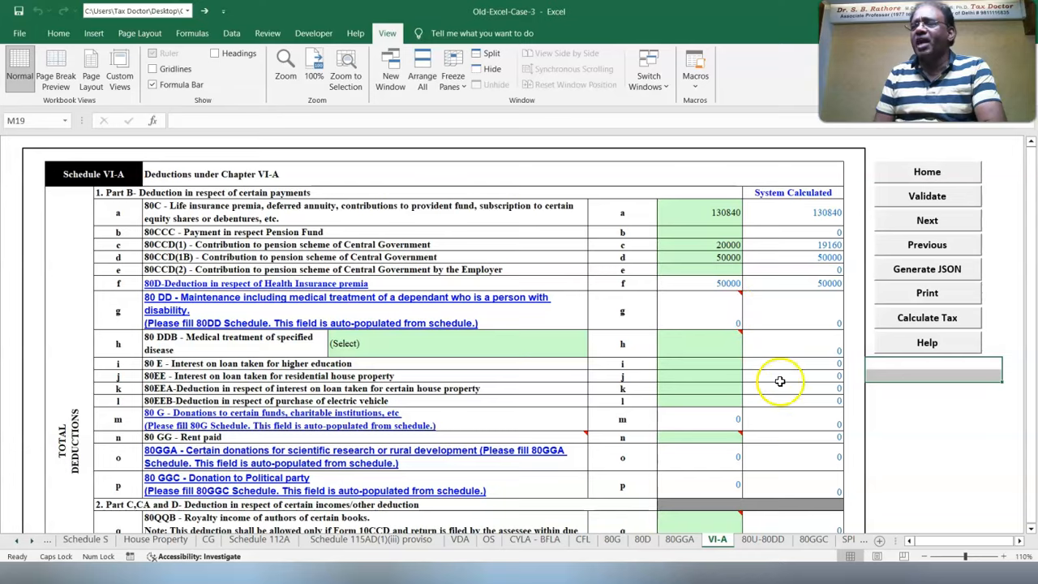
- Check the 80TTB interest deduction for resident senior citizens and the total deductions in Schedule VI-A
{"action": "scroll", "coordinate": [165, 448], "scroll_direction": "down", "scroll_amount": 3}
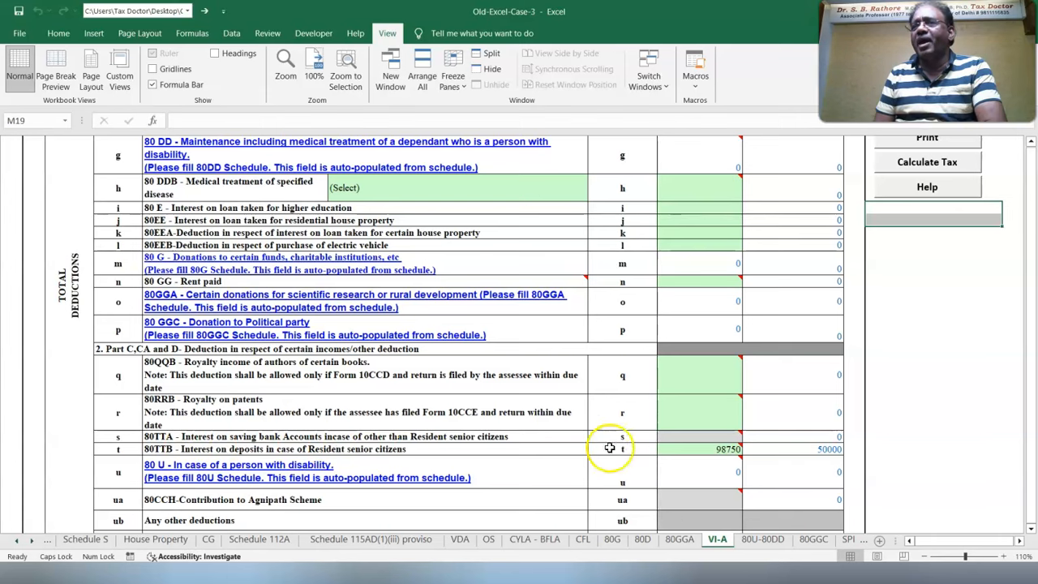
{"action": "mouse_move", "coordinate": [698, 451]}
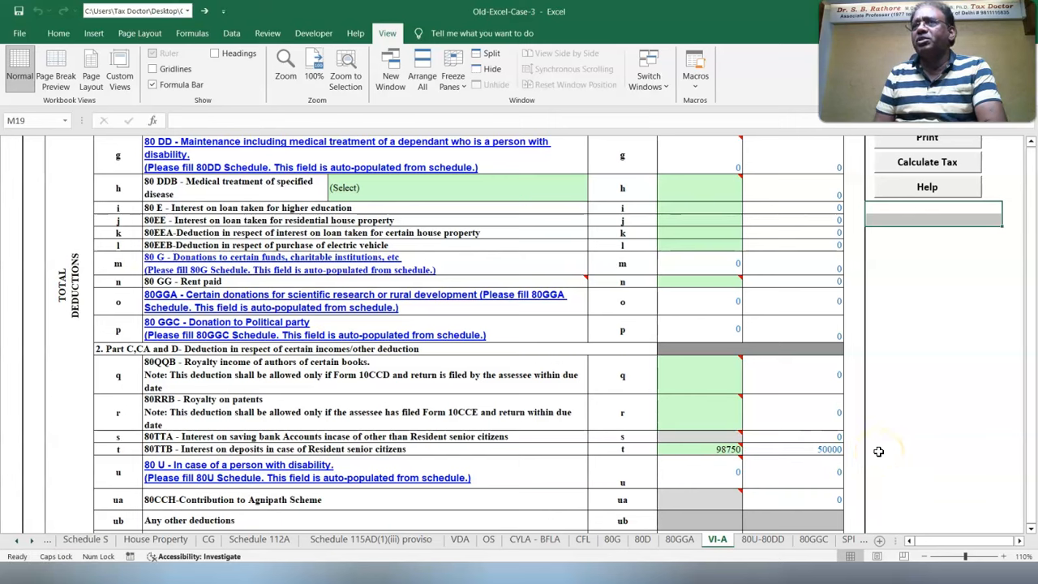
{"action": "left_click", "coordinate": [804, 452]}
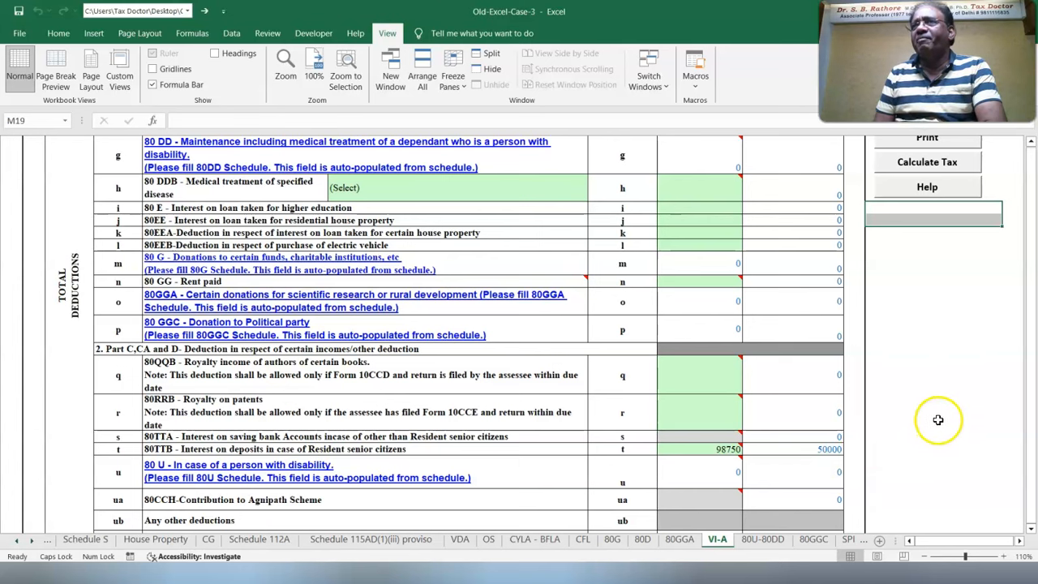
{"action": "scroll", "coordinate": [953, 420], "scroll_direction": "down", "scroll_amount": 4}
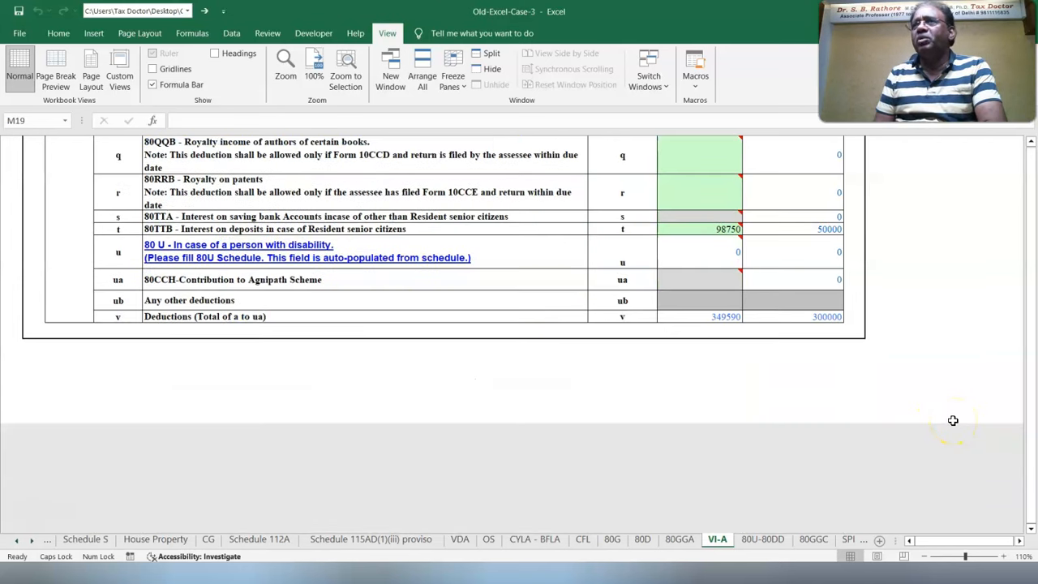
- Record a cash contribution of 3000 to a political party dated 31/03/2024 in Schedule 80GGC, dismissing the opening notice
{"action": "left_click", "coordinate": [813, 540]}
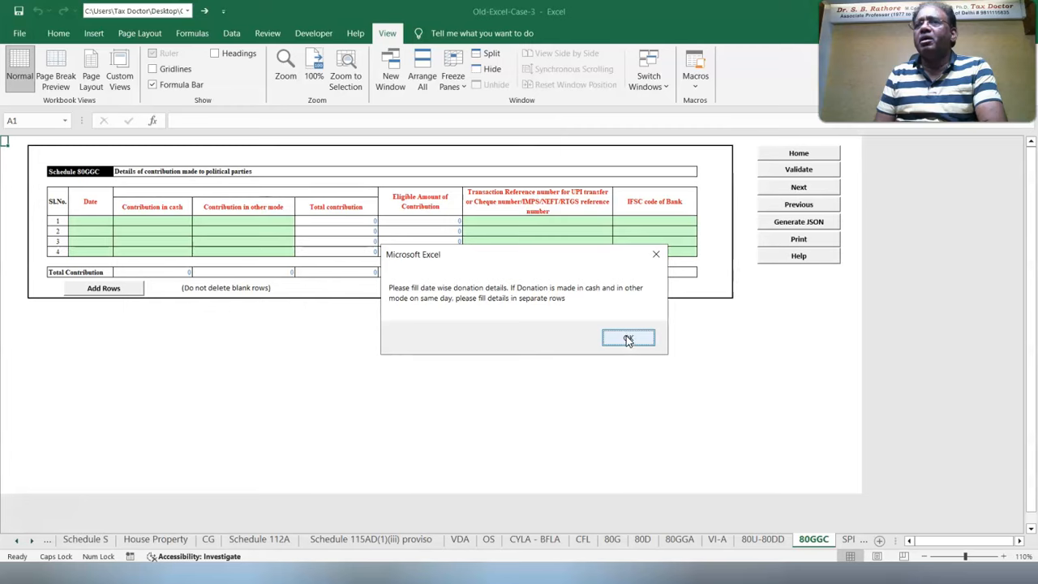
{"action": "left_click", "coordinate": [629, 337]}
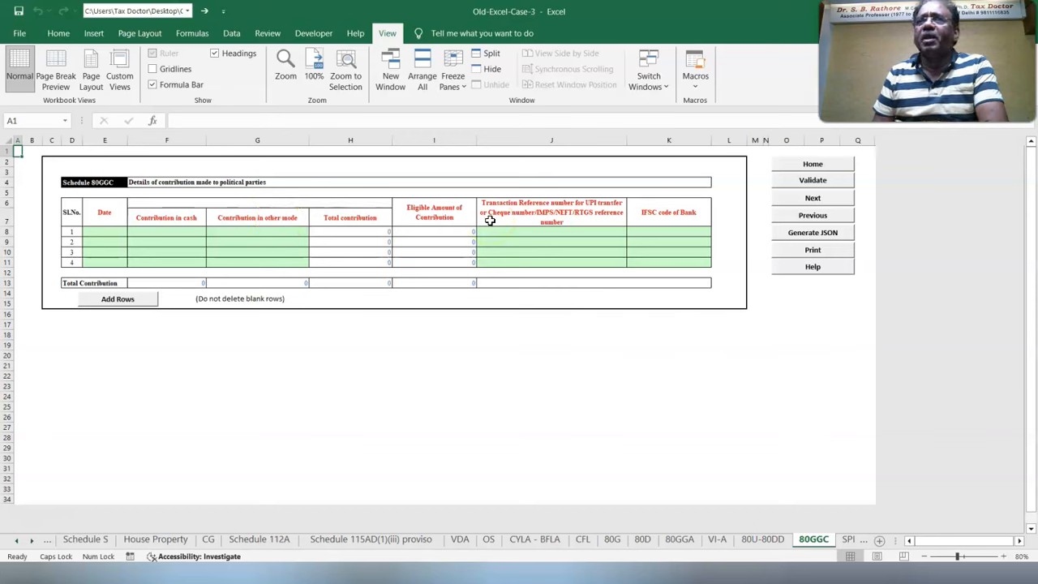
{"action": "left_click", "coordinate": [250, 379]}
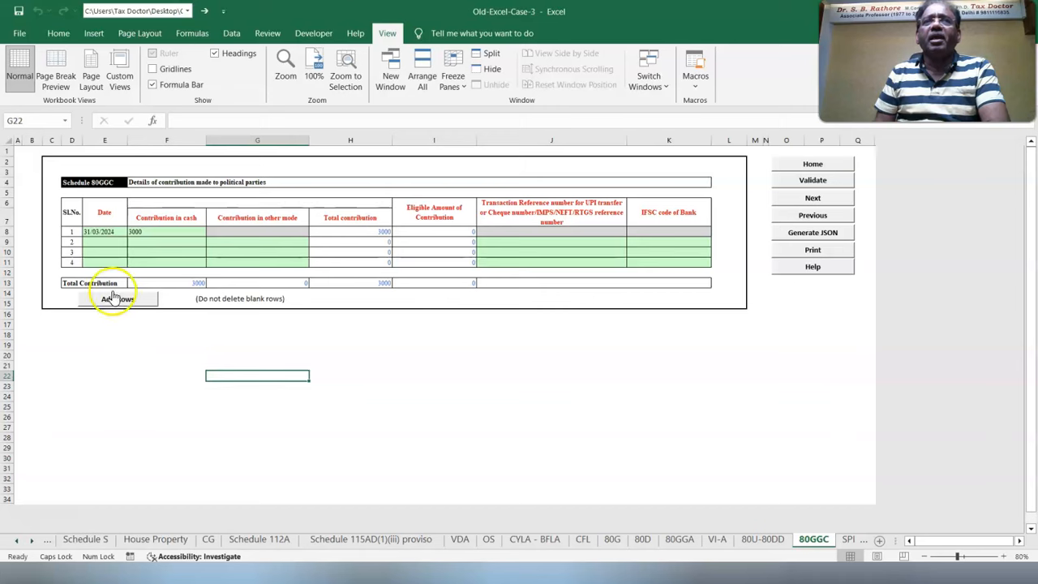
{"action": "left_click", "coordinate": [164, 231]}
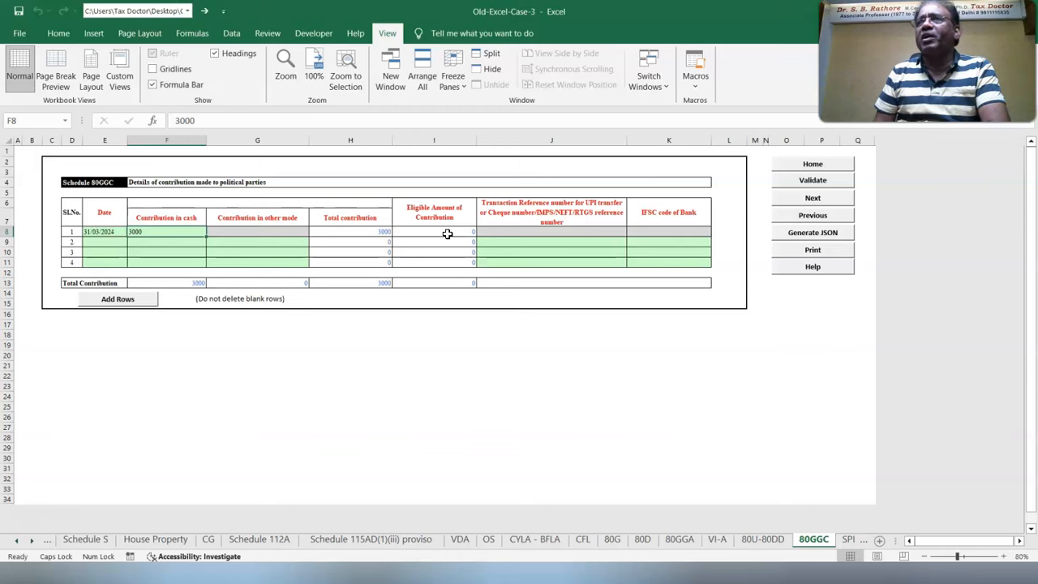
- Validate Schedule 80GGC and check the resulting political donation deduction on Schedule VI-A
{"action": "left_click", "coordinate": [799, 181]}
{"action": "left_click", "coordinate": [537, 333]}
{"action": "left_click", "coordinate": [717, 539]}
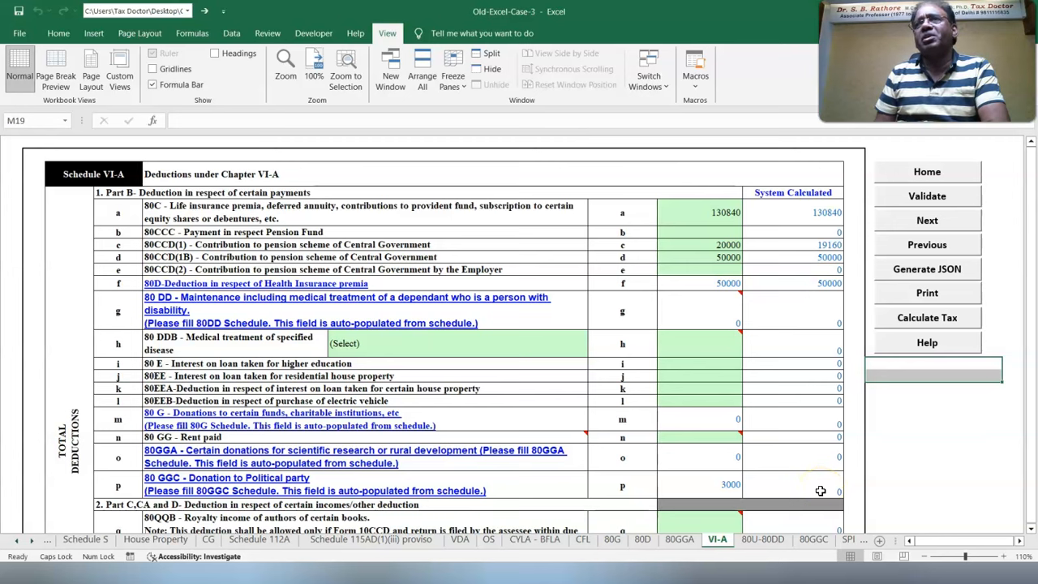
{"action": "left_click", "coordinate": [505, 319]}
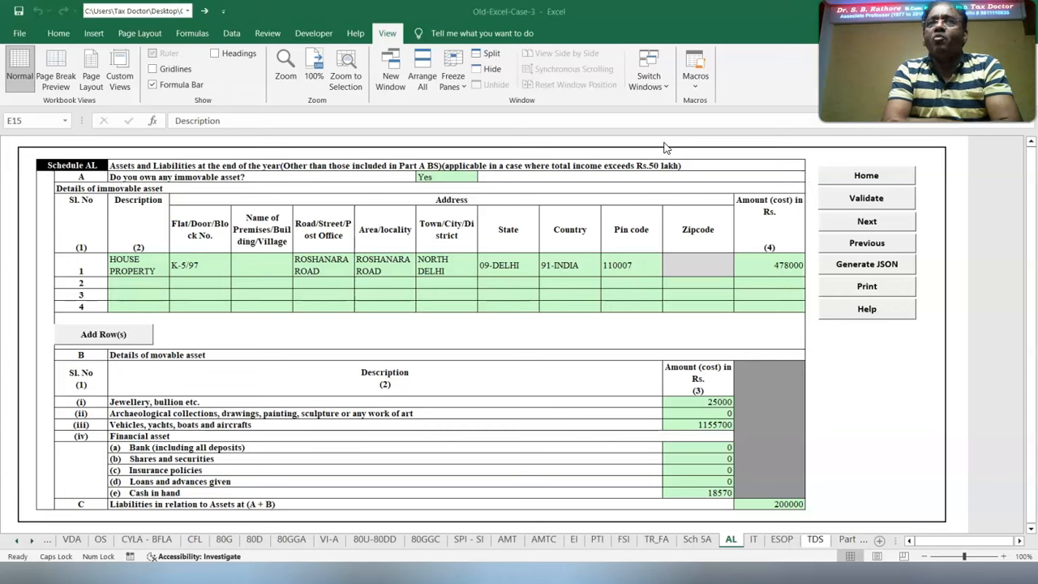
- Check the house property's ownership answer, town, state and country in Schedule AL, and validate the schedule
{"action": "left_click", "coordinate": [456, 177]}
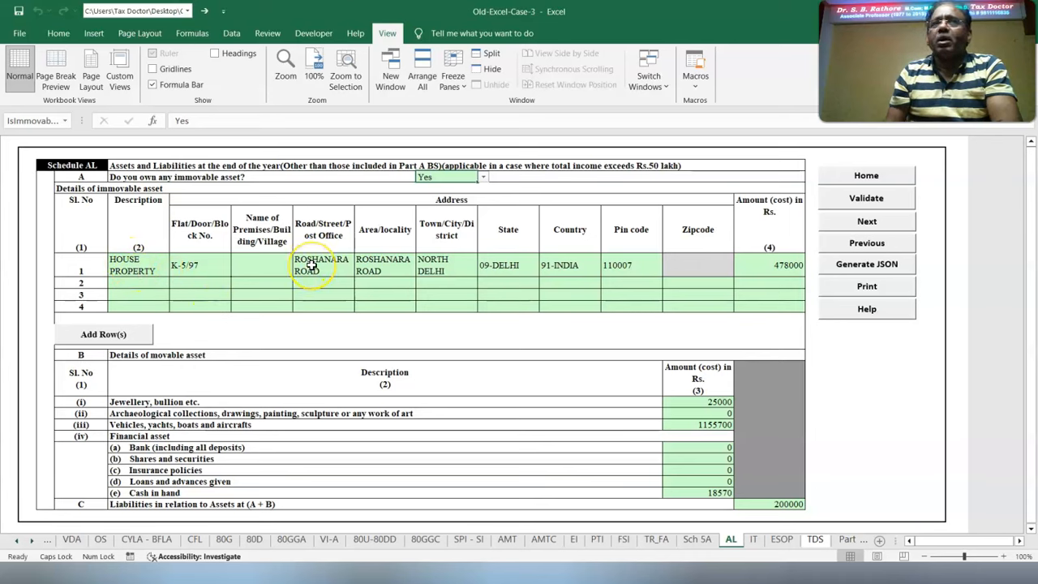
{"action": "left_click", "coordinate": [447, 263]}
{"action": "left_click", "coordinate": [500, 265]}
{"action": "left_click", "coordinate": [570, 266]}
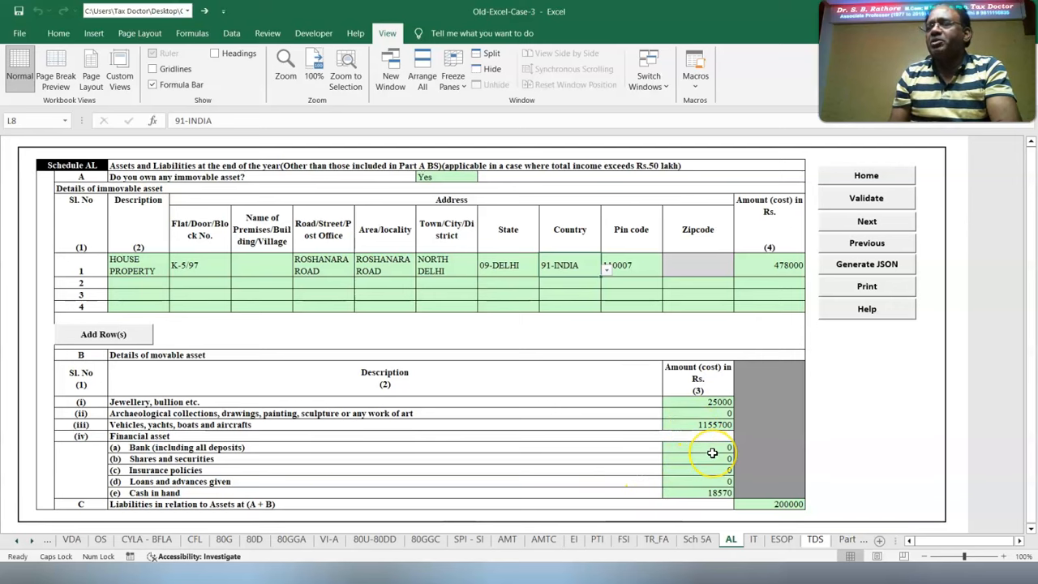
{"action": "left_click", "coordinate": [865, 199]}
{"action": "left_click", "coordinate": [508, 319]}
- Validate the IT schedule of self-assessment tax payments and the TDS schedule
{"action": "left_click", "coordinate": [754, 539]}
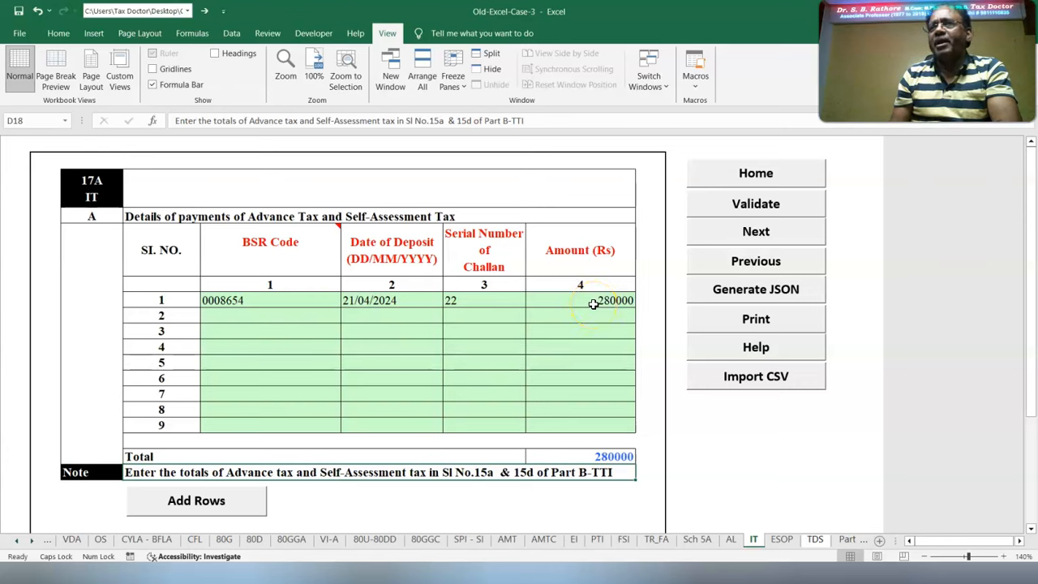
{"action": "left_click", "coordinate": [736, 208]}
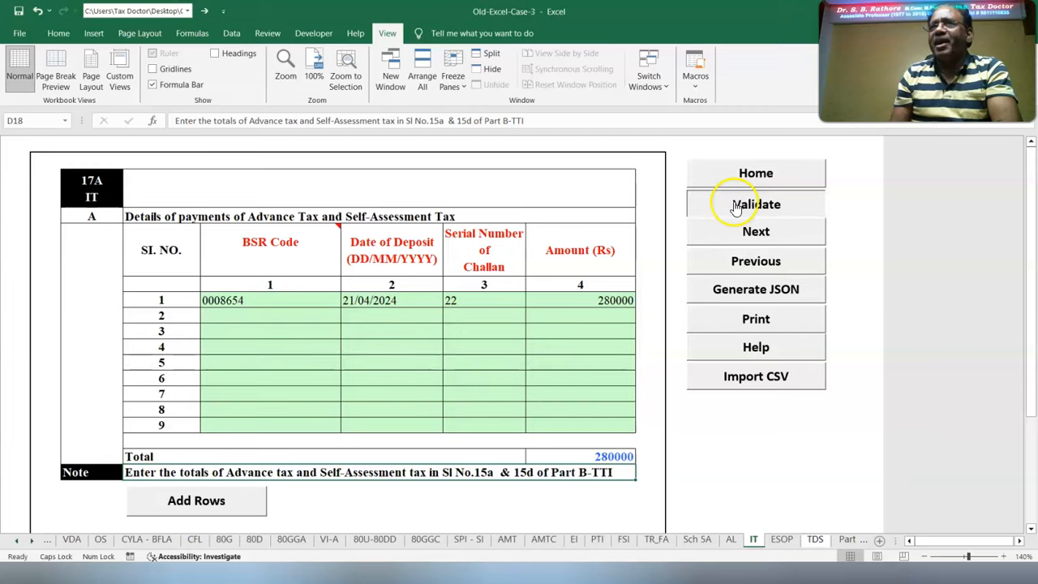
{"action": "left_click", "coordinate": [508, 322]}
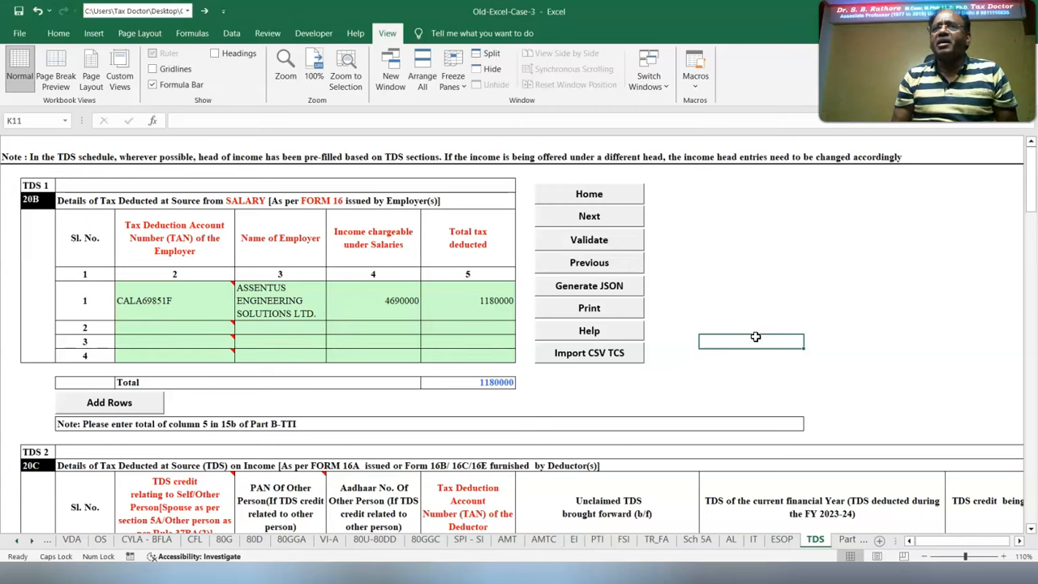
{"action": "left_click", "coordinate": [585, 239]}
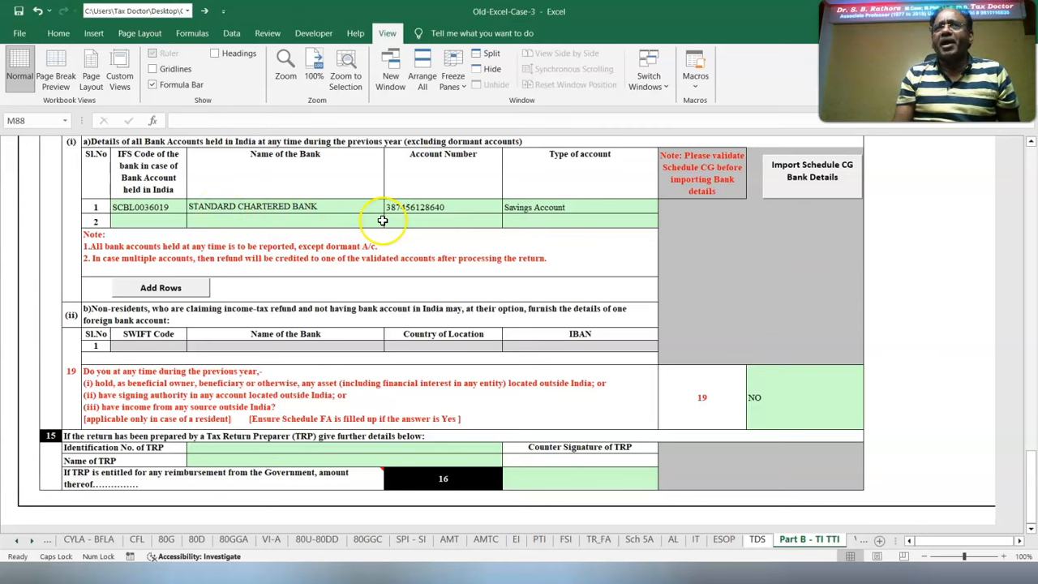
- Check the account type choices for the bank account in Part B - TI TTI, and validate the sheet
{"action": "left_click", "coordinate": [578, 209]}
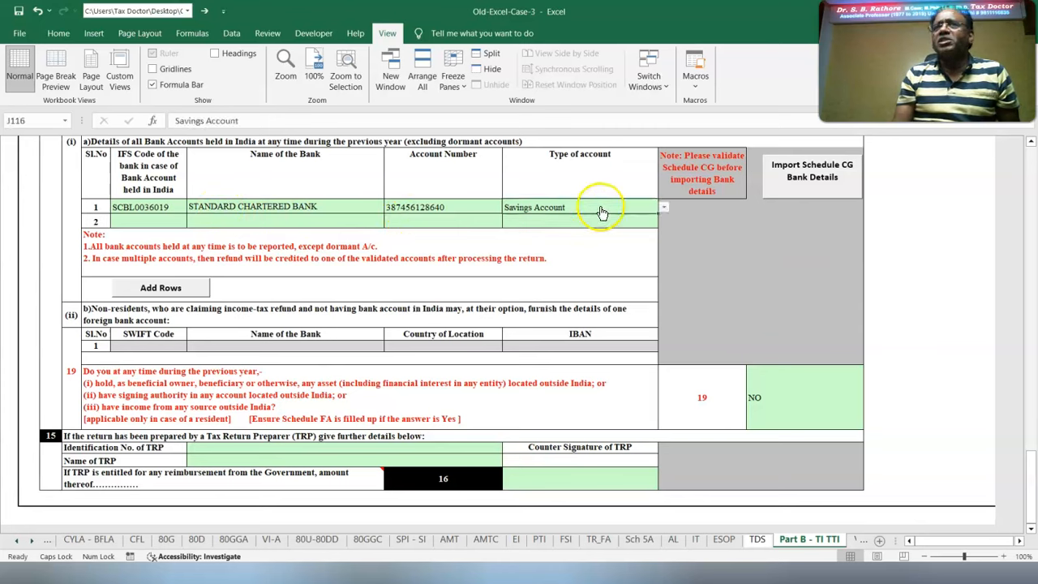
{"action": "left_click", "coordinate": [669, 207]}
{"action": "left_click", "coordinate": [669, 207]}
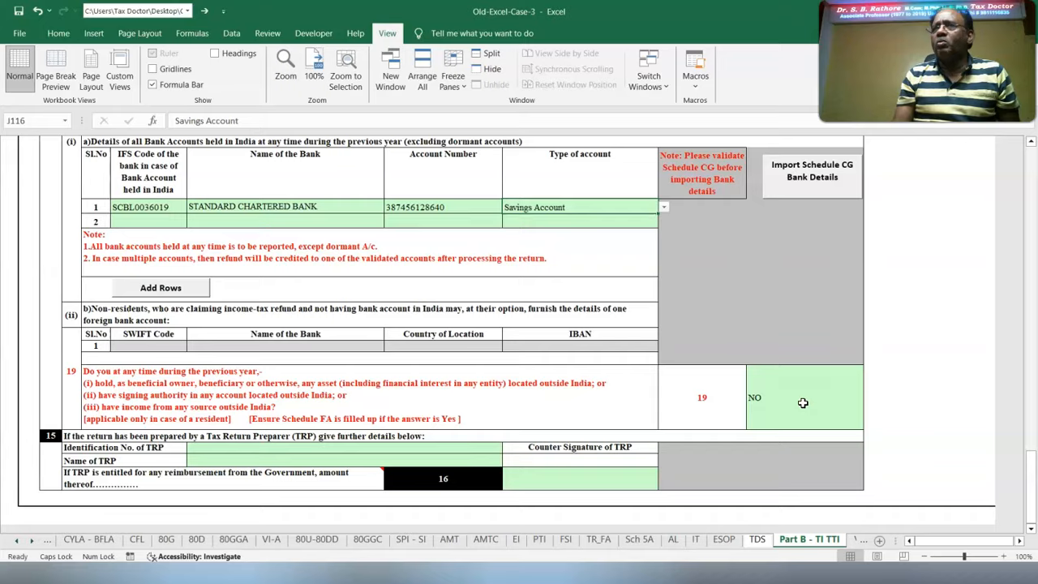
{"action": "key", "text": "ctrl+Home"}
{"action": "left_click", "coordinate": [913, 208]}
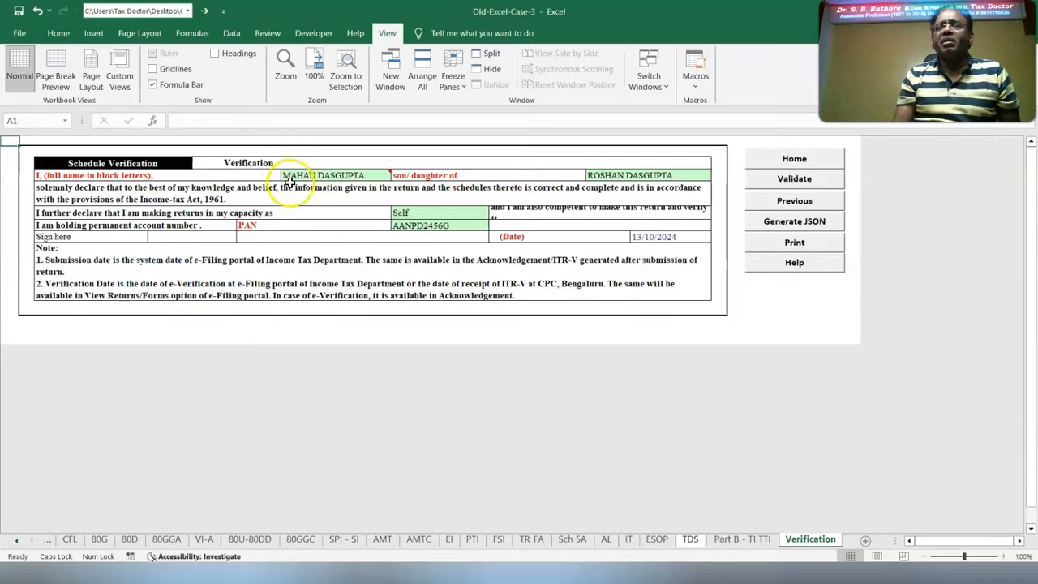
- Check the declaration details on the Verification sheet, validate it and dismiss the alert
{"action": "mouse_move", "coordinate": [324, 174]}
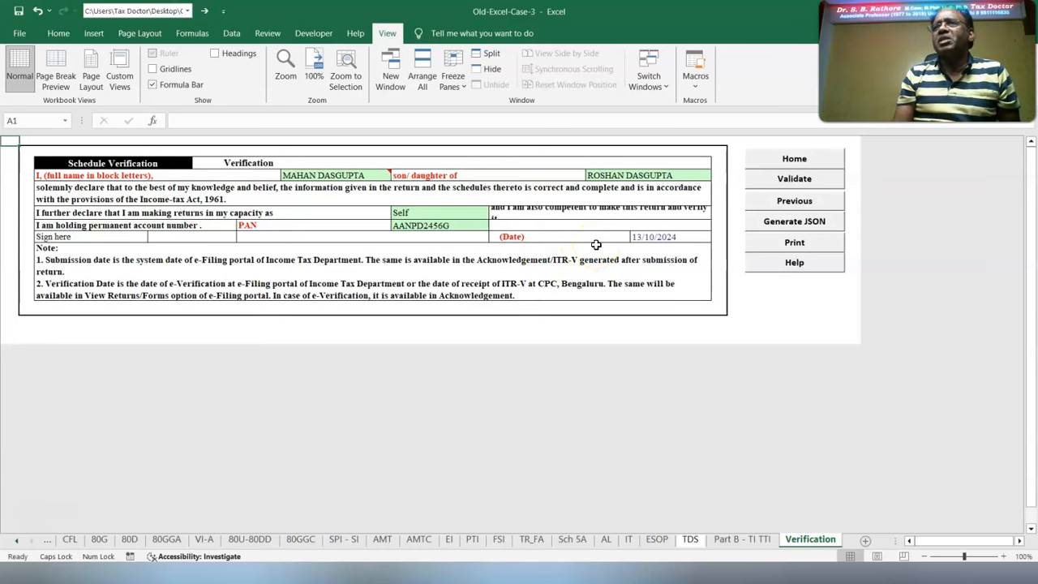
{"action": "left_click", "coordinate": [776, 183]}
{"action": "key", "text": "Return"}
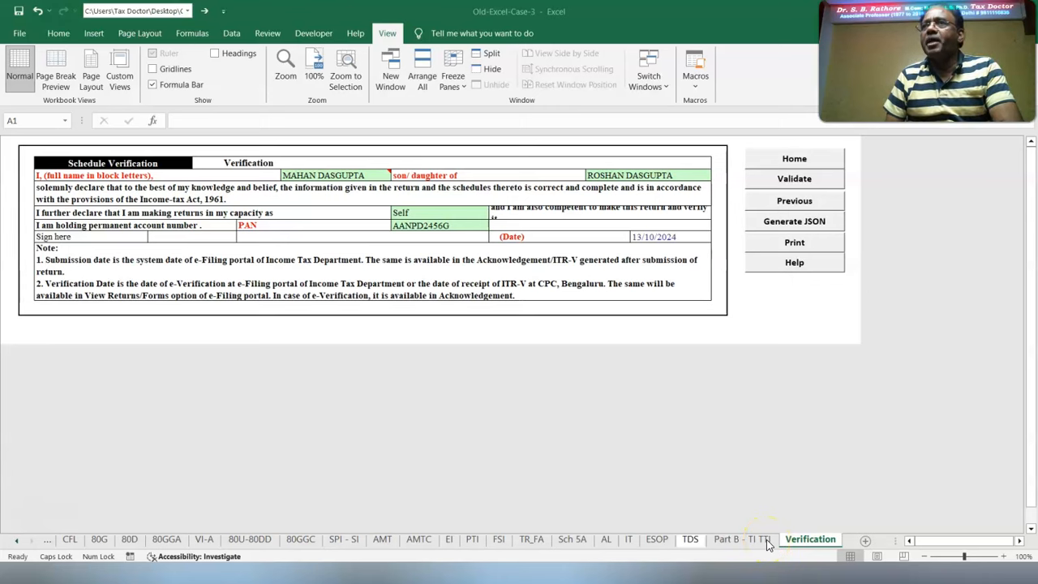
- Review the total income, tax at normal rates and surcharge after marginal relief in Part B - TI TTI
{"action": "left_click", "coordinate": [767, 540]}
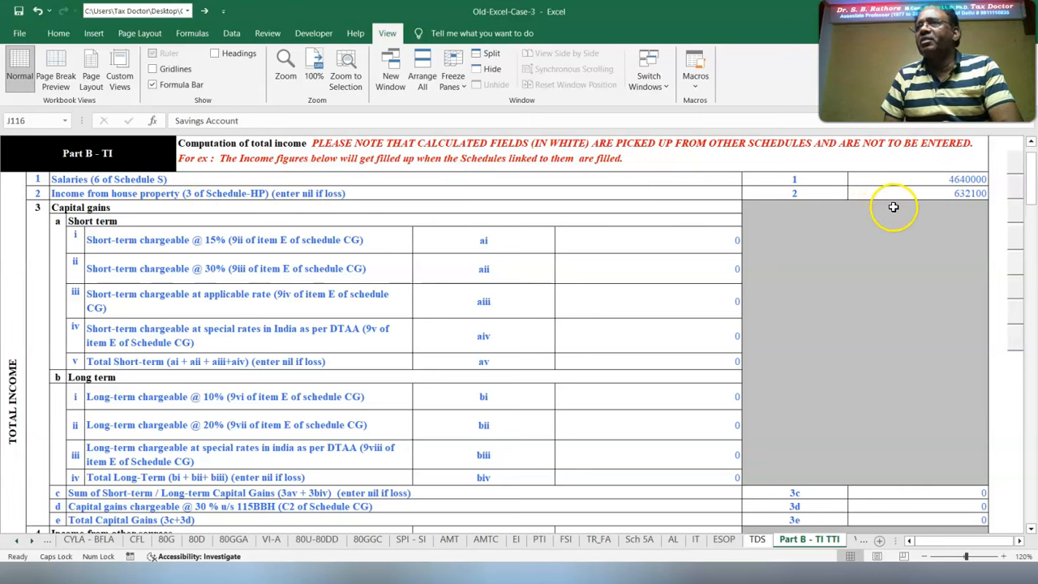
{"action": "scroll", "coordinate": [871, 434], "scroll_direction": "down", "scroll_amount": 10}
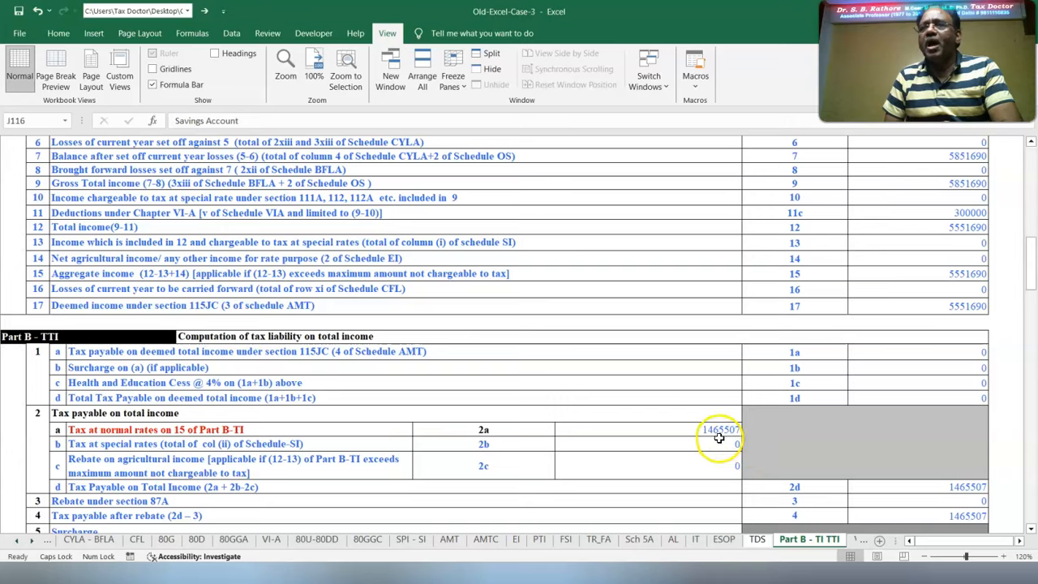
{"action": "scroll", "coordinate": [709, 436], "scroll_direction": "up", "scroll_amount": 6}
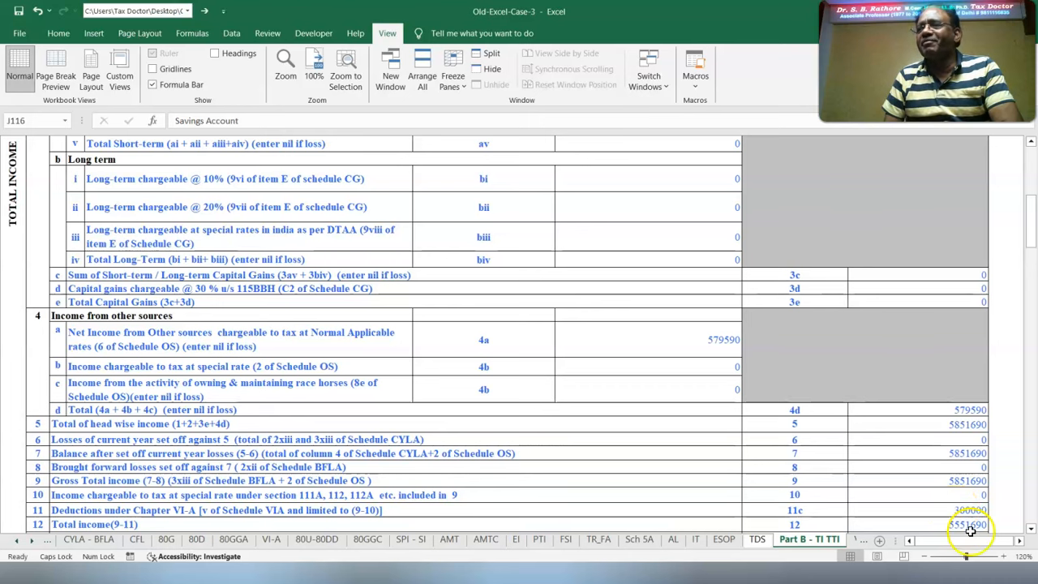
{"action": "scroll", "coordinate": [961, 511], "scroll_direction": "down", "scroll_amount": 5}
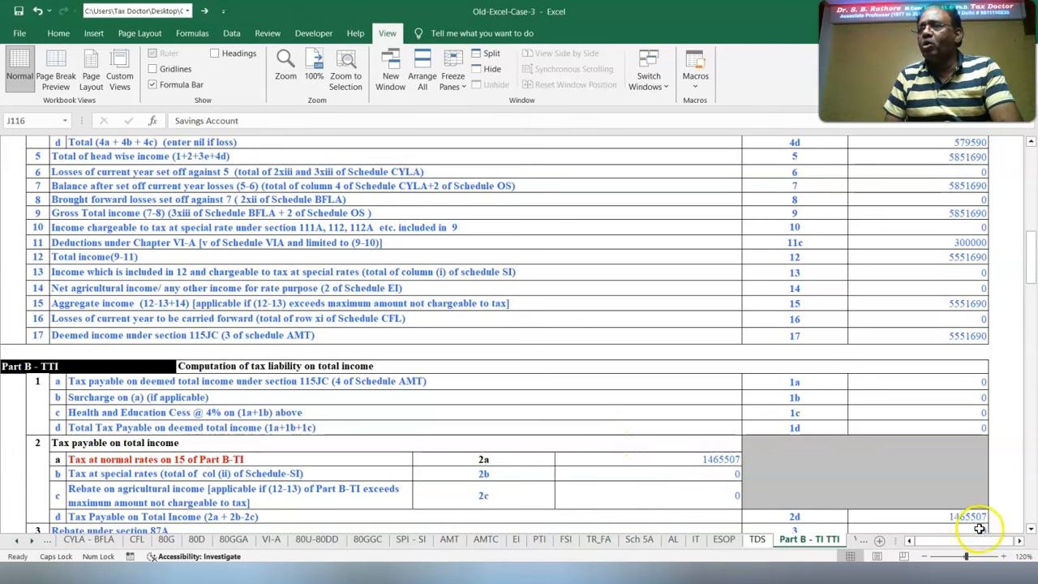
{"action": "scroll", "coordinate": [632, 322], "scroll_direction": "down", "scroll_amount": 7}
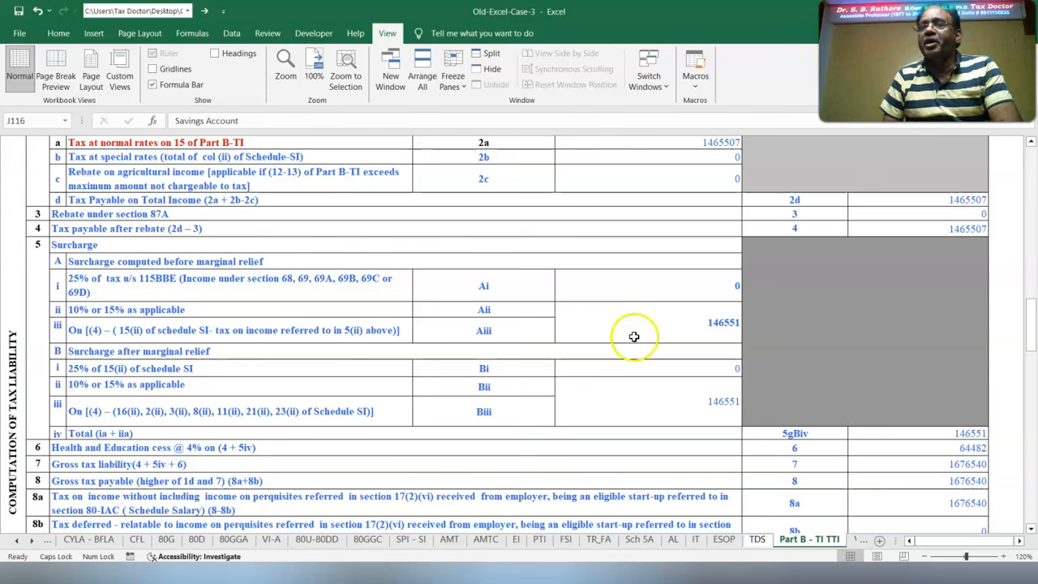
{"action": "left_click", "coordinate": [633, 402]}
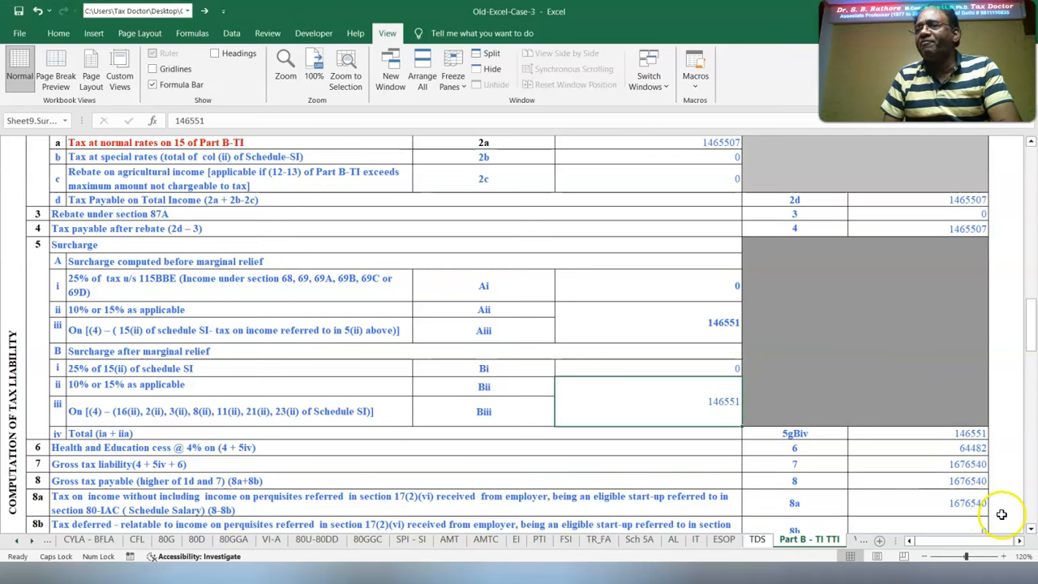
- Set the section 234A interest and the section 234F late filing fee in Part B - TTI to 0
{"action": "scroll", "coordinate": [771, 446], "scroll_direction": "down", "scroll_amount": 7}
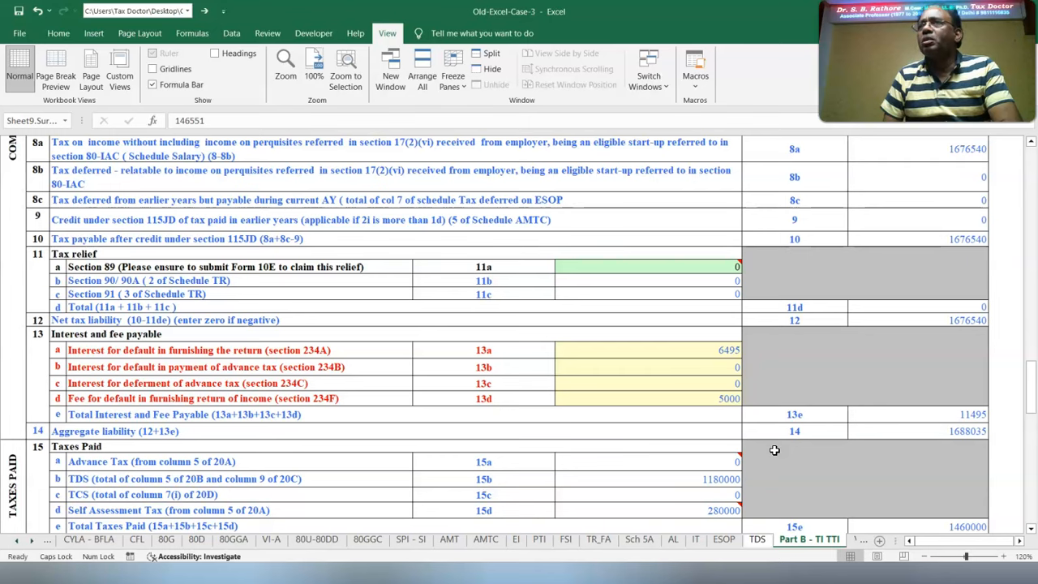
{"action": "double_click", "coordinate": [694, 349]}
{"action": "left_click_drag", "start_coordinate": [696, 351], "coordinate": [768, 352]}
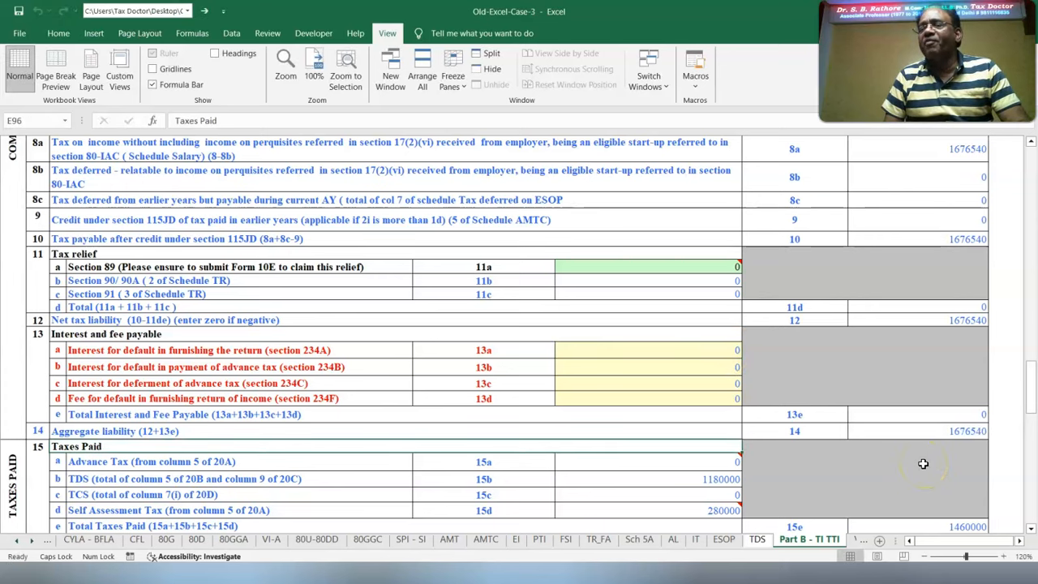
- Check the taxes paid and amount payable in Part B - TTI, and generate the JSON summary, dismissing the alerts
{"action": "scroll", "coordinate": [924, 463], "scroll_direction": "down", "scroll_amount": 5}
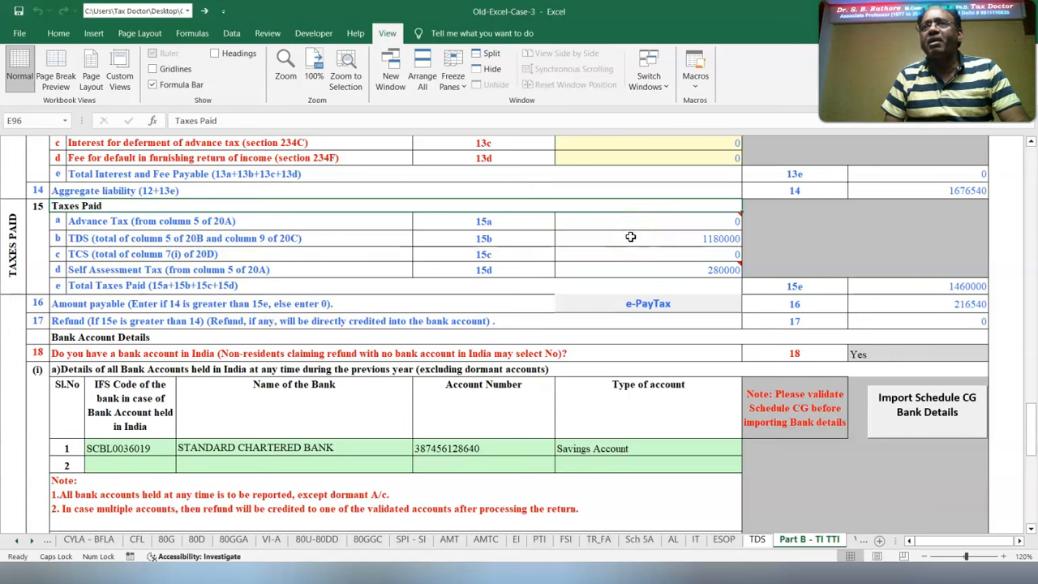
{"action": "mouse_move", "coordinate": [620, 270]}
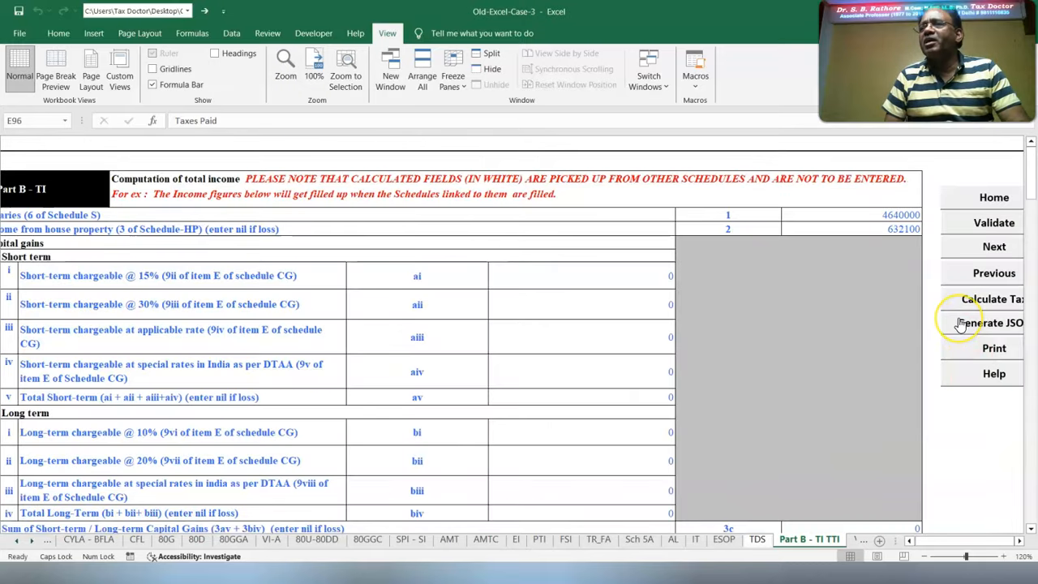
{"action": "left_click", "coordinate": [960, 324]}
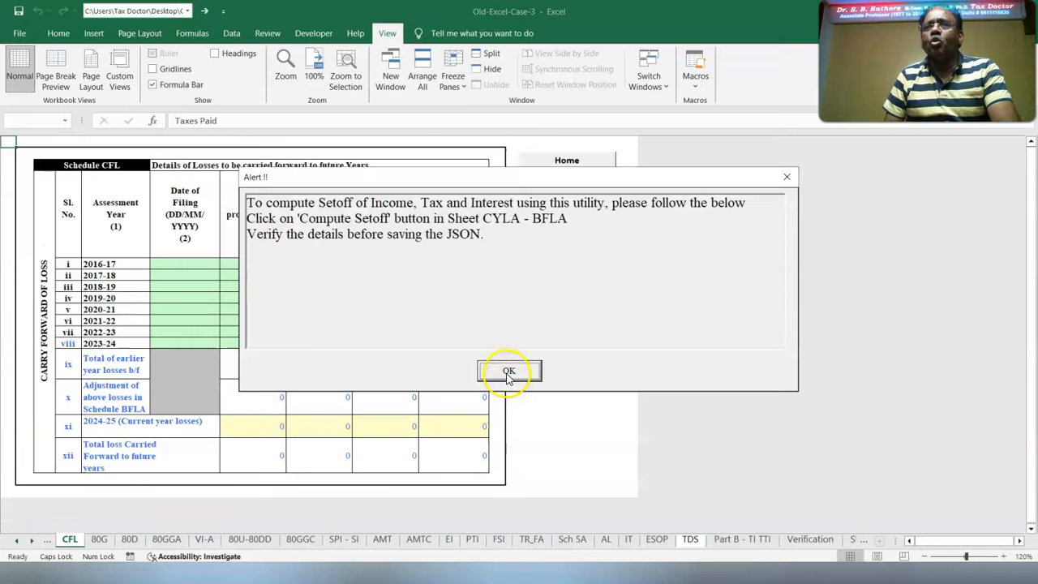
{"action": "left_click", "coordinate": [503, 376]}
{"action": "left_click", "coordinate": [495, 378]}
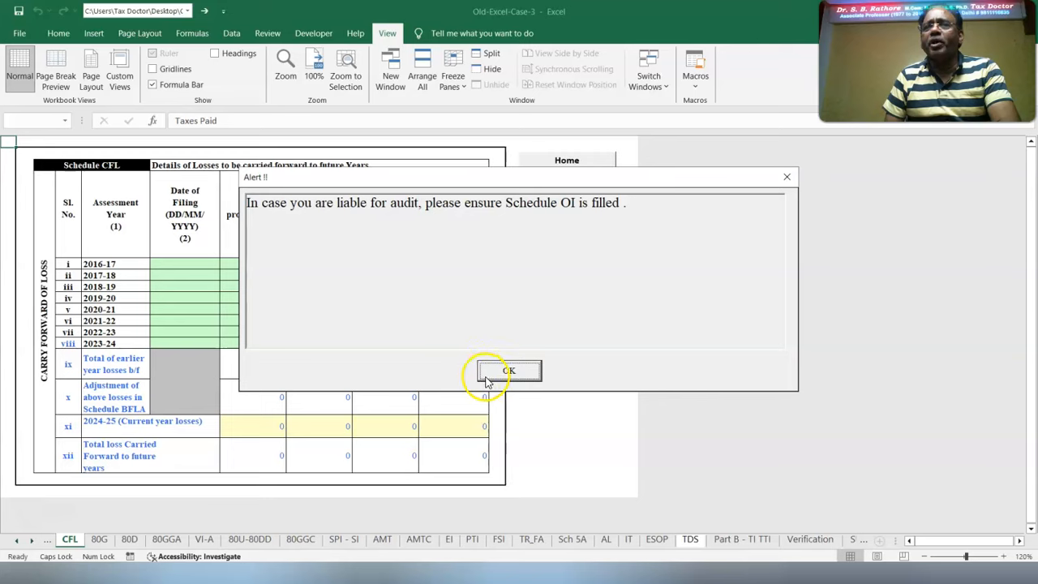
{"action": "left_click", "coordinate": [497, 375]}
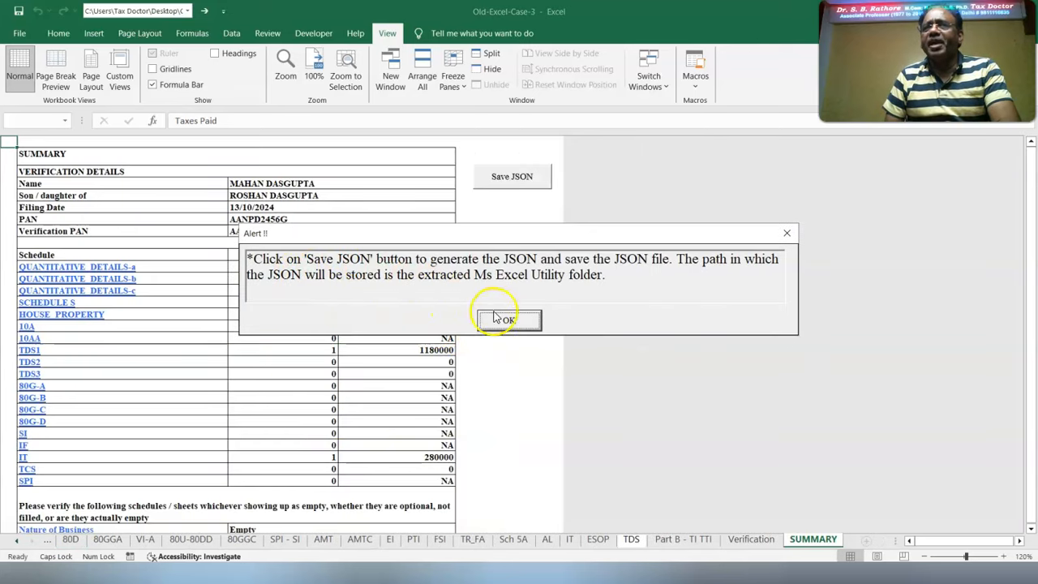
{"action": "left_click", "coordinate": [511, 322]}
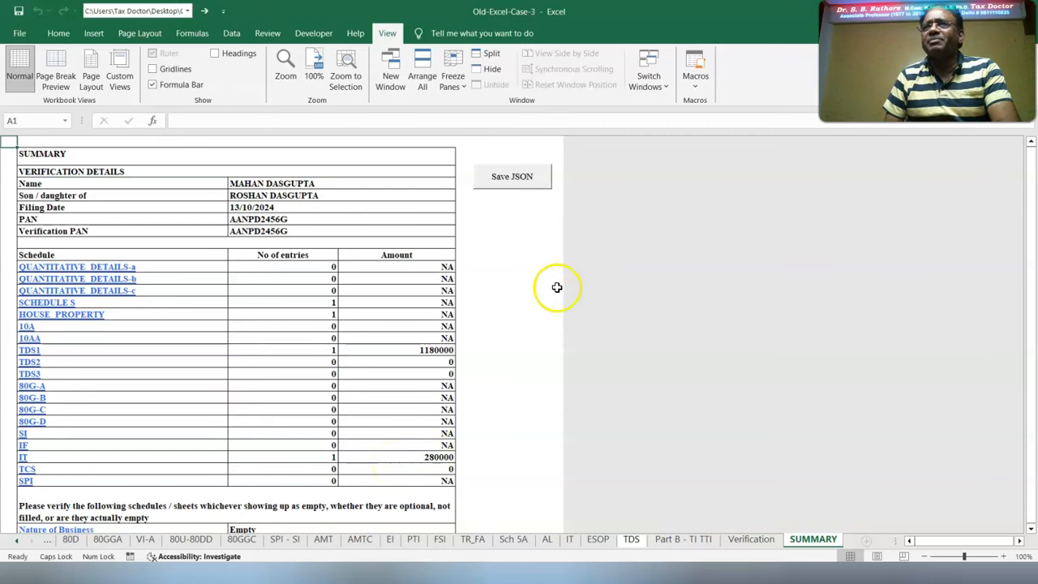
- Save the return's JSON file from the SUMMARY sheet and acknowledge the alert
{"action": "left_click", "coordinate": [523, 184]}
{"action": "left_click", "coordinate": [509, 321]}
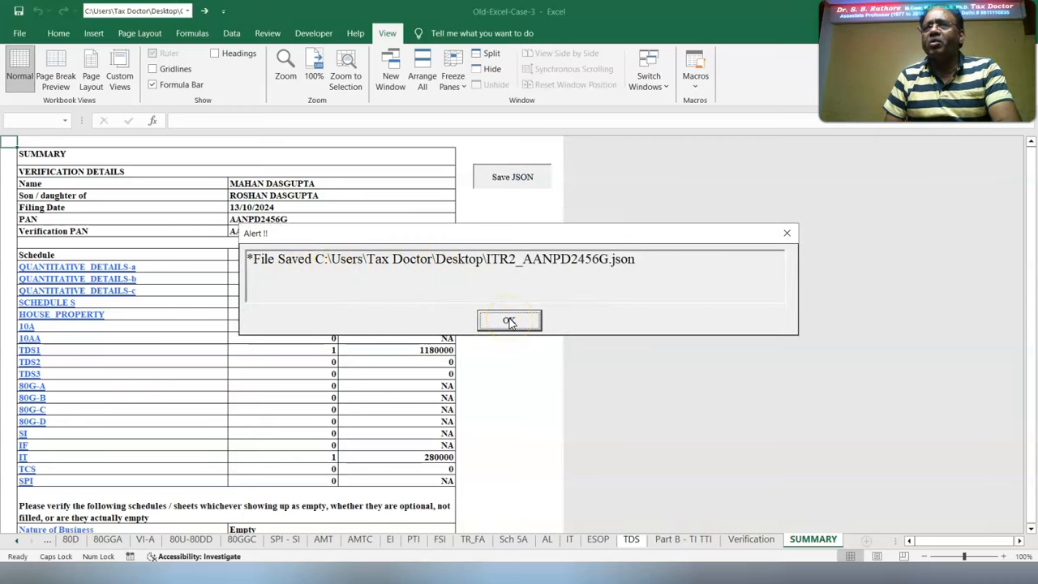
{"action": "left_click", "coordinate": [509, 321]}
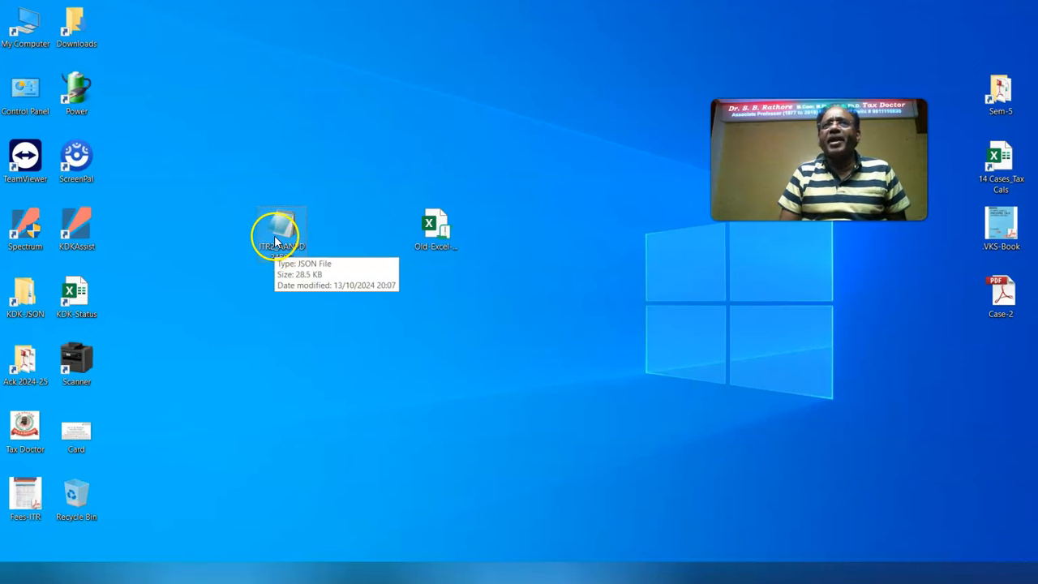
- Switch to the desktop and open the saved ITR-2 JSON file in Notepad
{"action": "left_click", "coordinate": [282, 236]}
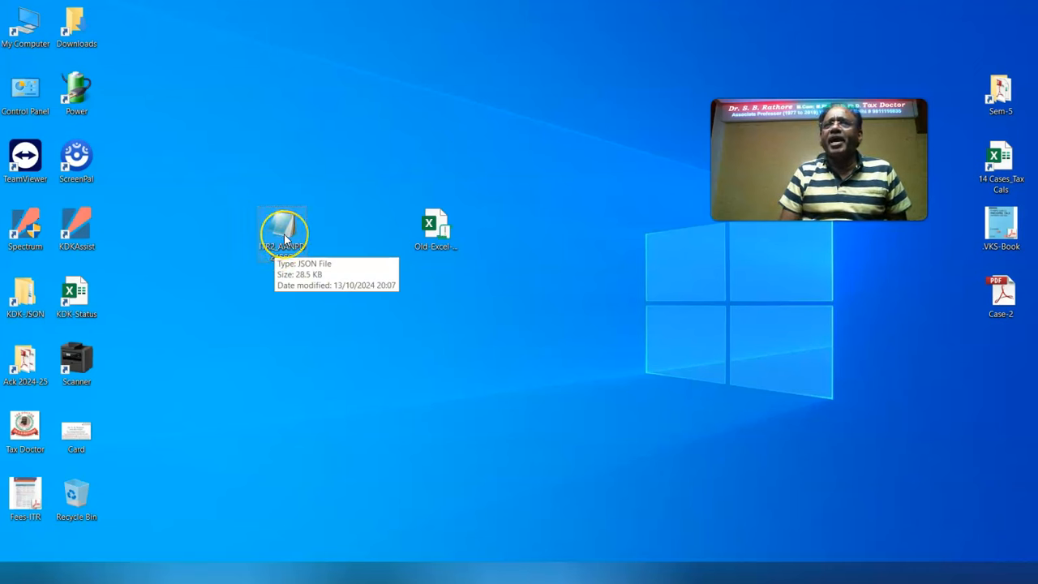
{"action": "right_click", "coordinate": [284, 237]}
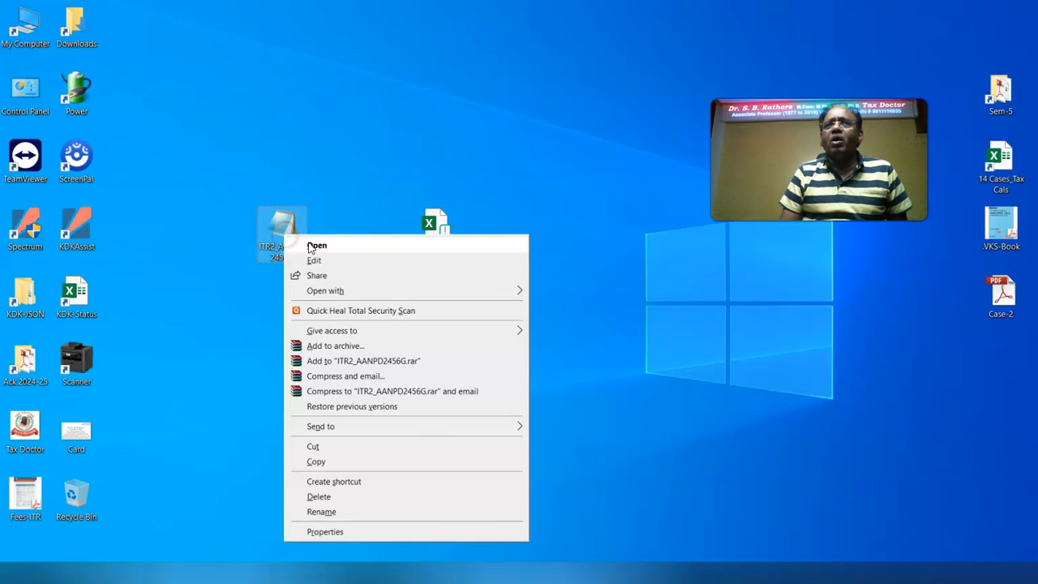
{"action": "left_click", "coordinate": [316, 248]}
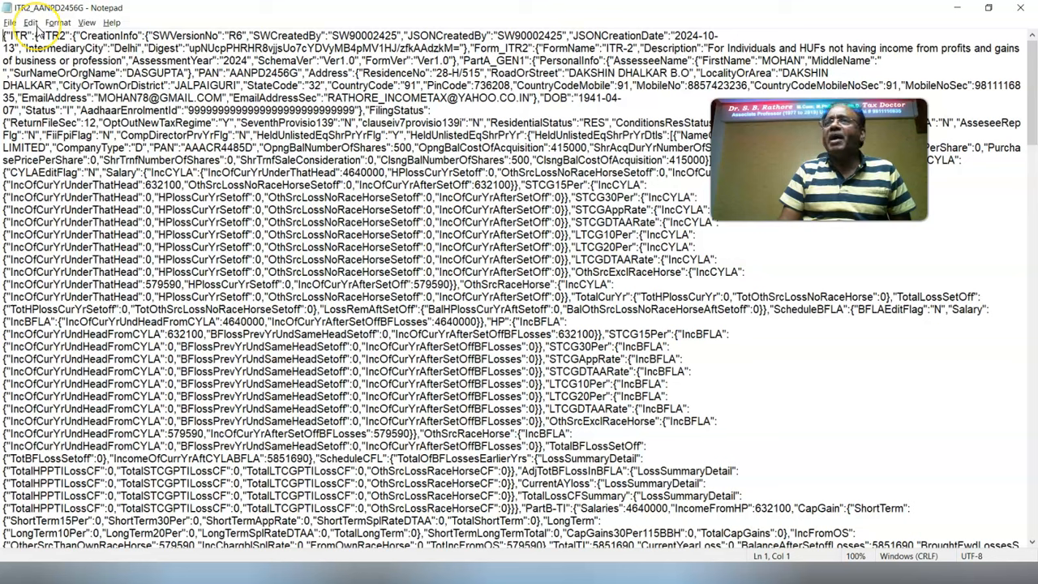
- Search the JSON text for the amount 52000
{"action": "left_click", "coordinate": [31, 23]}
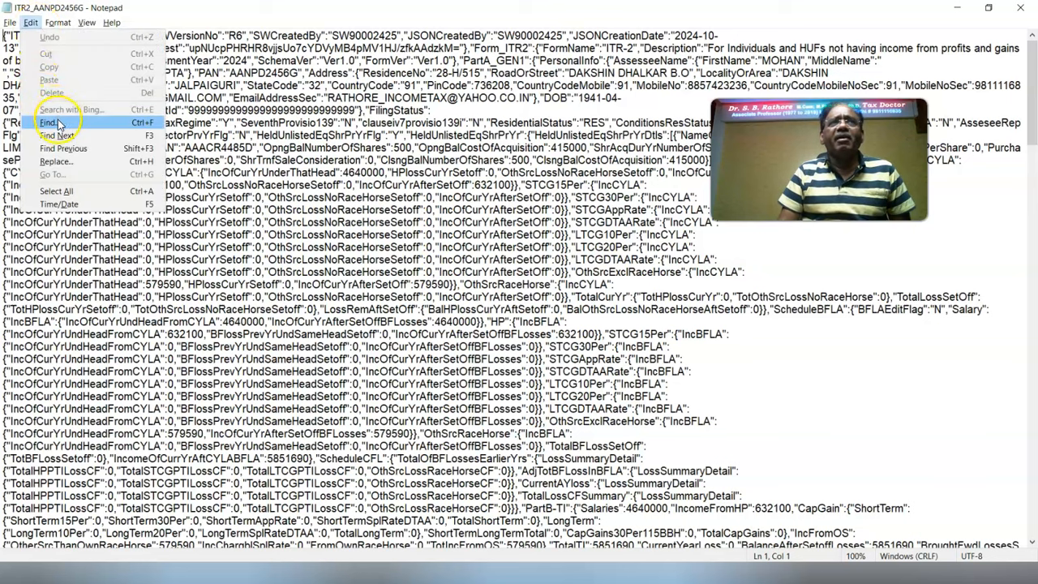
{"action": "left_click", "coordinate": [57, 119]}
{"action": "left_click", "coordinate": [261, 145]}
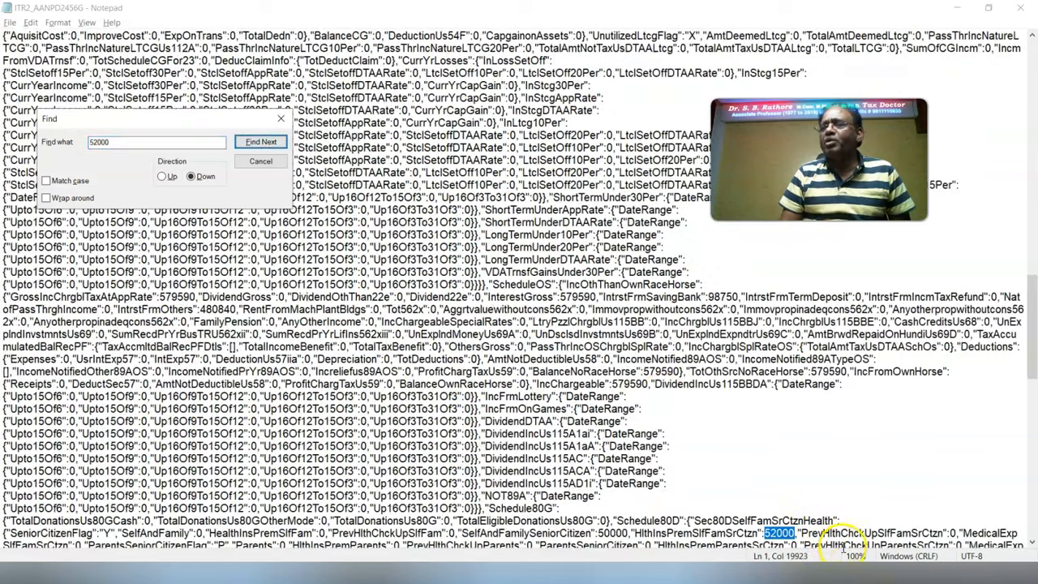
{"action": "key", "text": "Return"}
{"action": "left_click", "coordinate": [571, 347]}
- Search the JSON text for the amount 98750, first downward and again upward
{"action": "type", "text": "98750"}
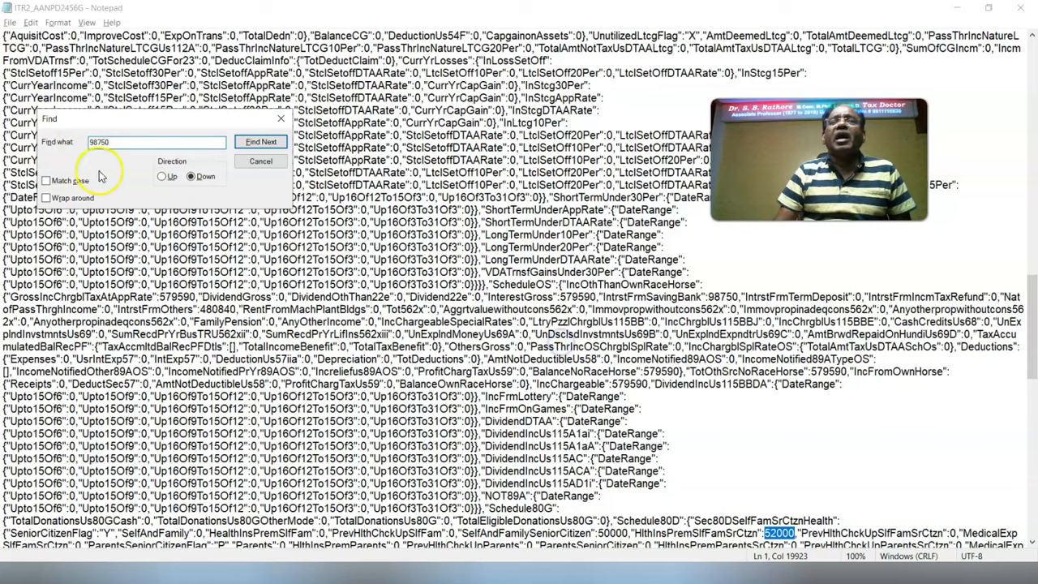
{"action": "left_click", "coordinate": [261, 142]}
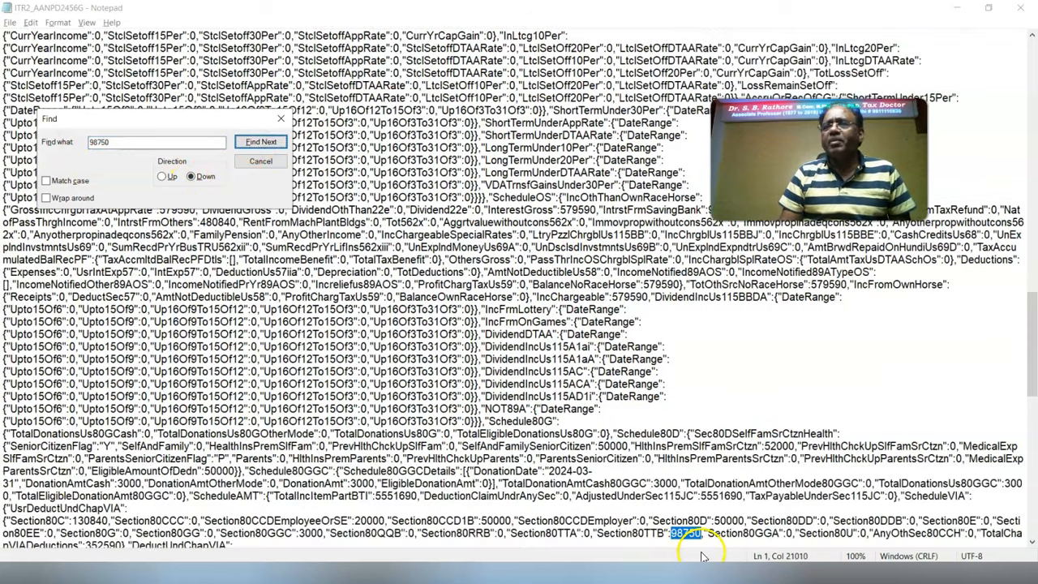
{"action": "left_click", "coordinate": [162, 176]}
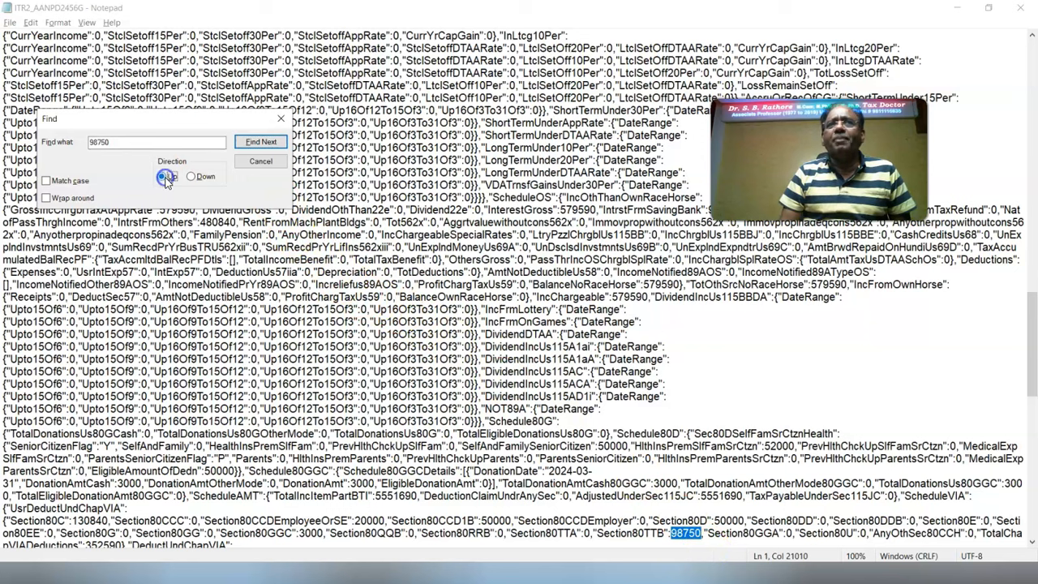
{"action": "left_click", "coordinate": [260, 142]}
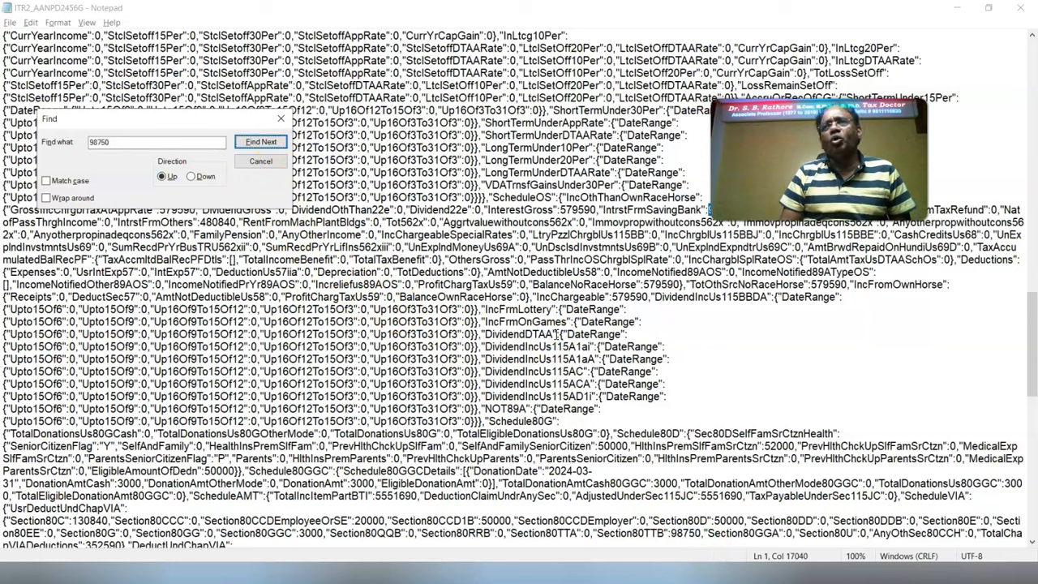